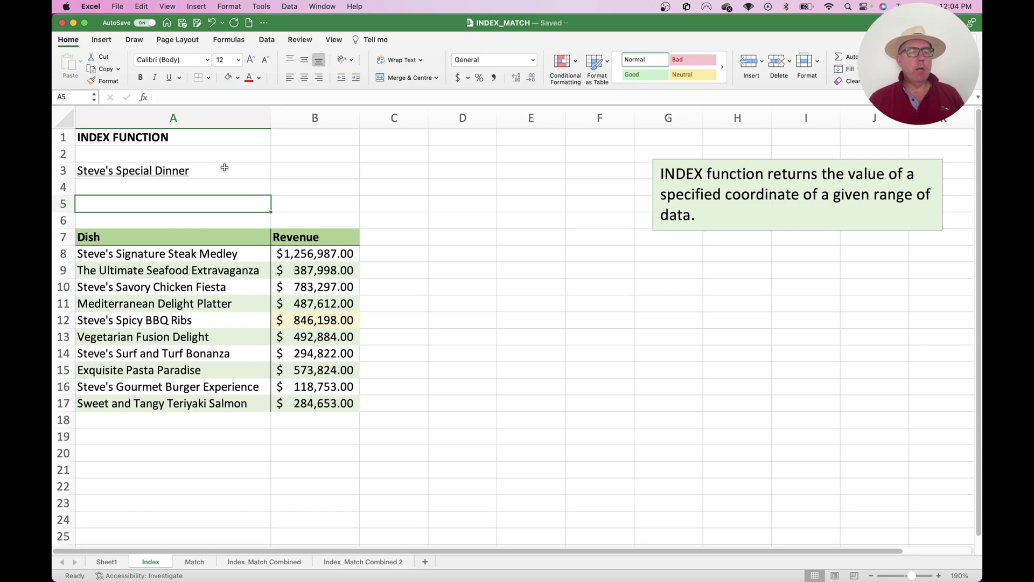
Examine the Dish and Revenue columns of the table in A8:B17 on the Index sheet.
{"action": "left_click_drag", "start_coordinate": [194, 253], "coordinate": [208, 403]}
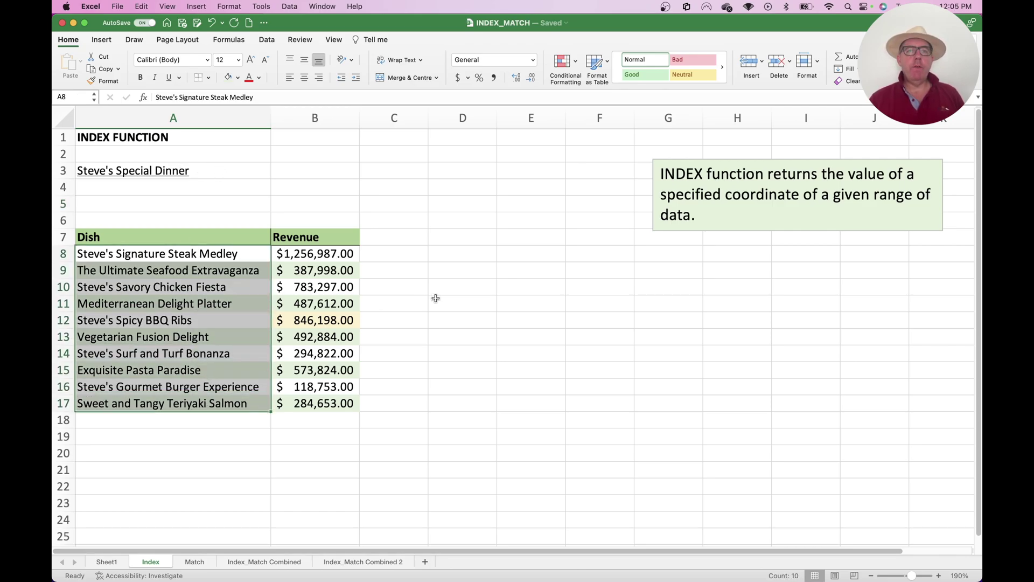
{"action": "left_click", "coordinate": [192, 259]}
{"action": "left_click", "coordinate": [190, 271]}
{"action": "left_click", "coordinate": [189, 287]}
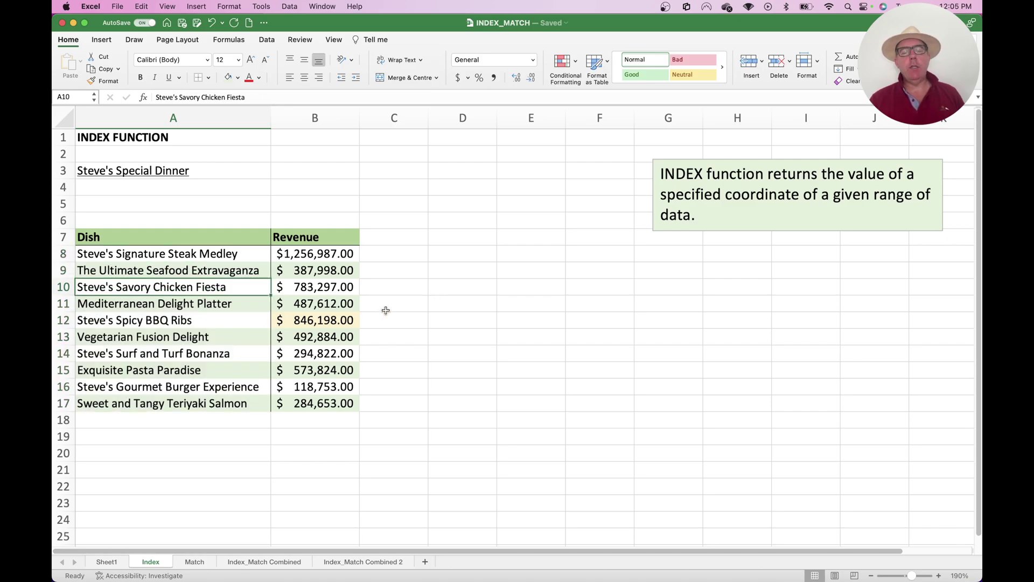
{"action": "left_click_drag", "start_coordinate": [314, 253], "coordinate": [332, 405]}
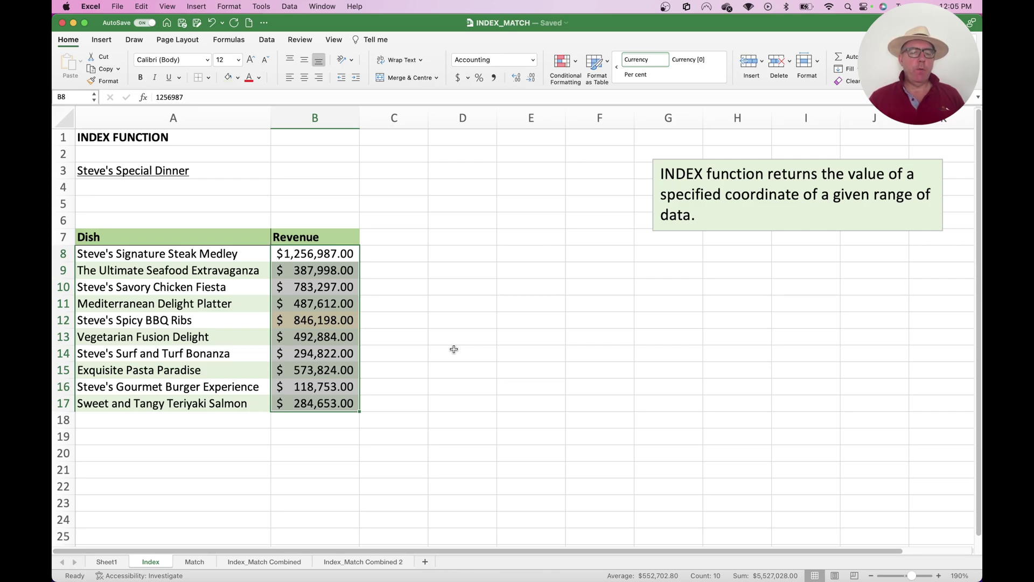
{"action": "left_click", "coordinate": [302, 257]}
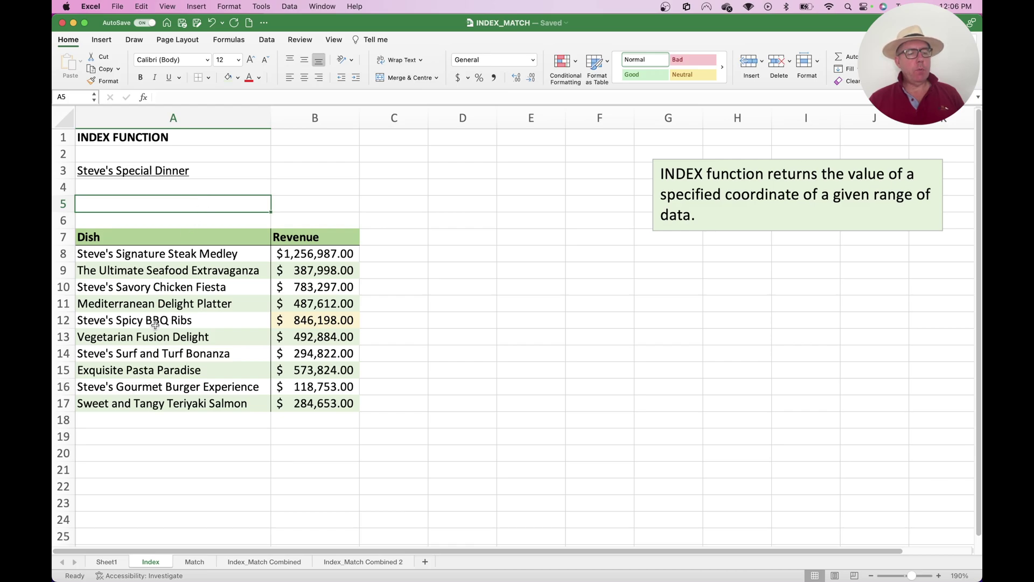
{"action": "left_click_drag", "start_coordinate": [221, 249], "coordinate": [336, 402]}
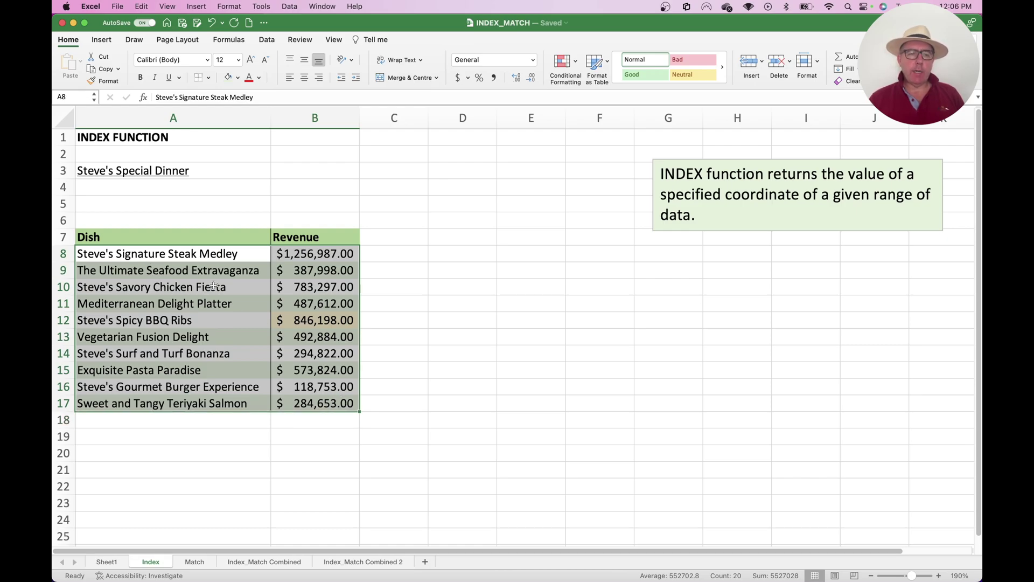
Insert the INDEX function into cell A5 using the array,row_num,column_num argument list.
{"action": "left_click", "coordinate": [180, 200]}
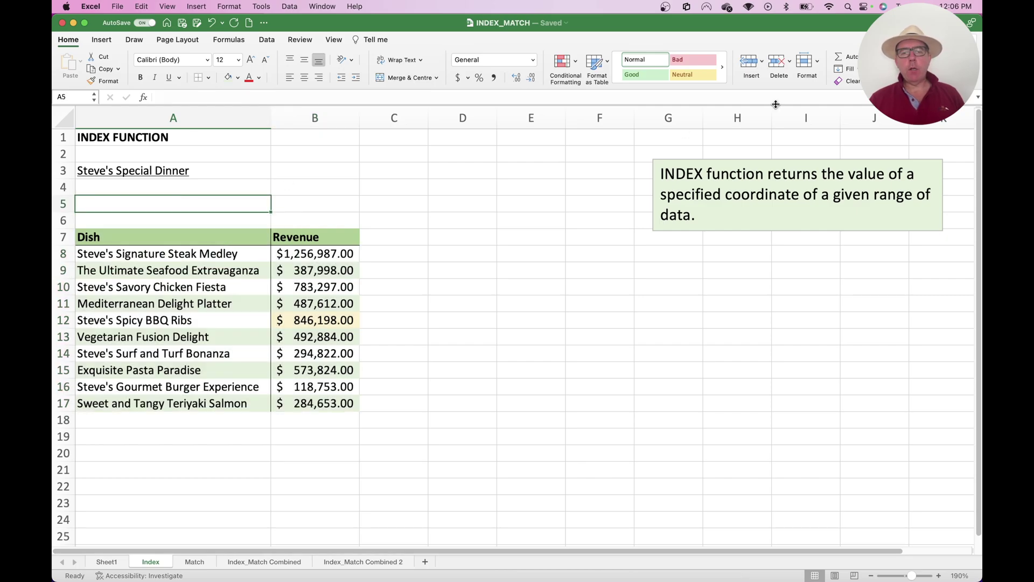
{"action": "left_click", "coordinate": [143, 96]}
{"action": "left_click", "coordinate": [869, 133]}
{"action": "type", "text": "index"}
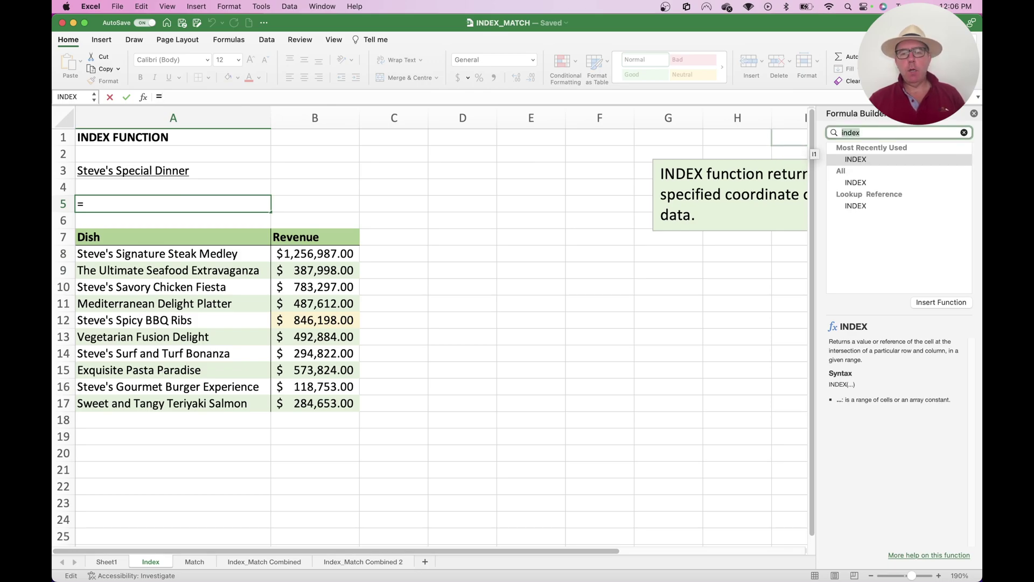
{"action": "left_click", "coordinate": [881, 159]}
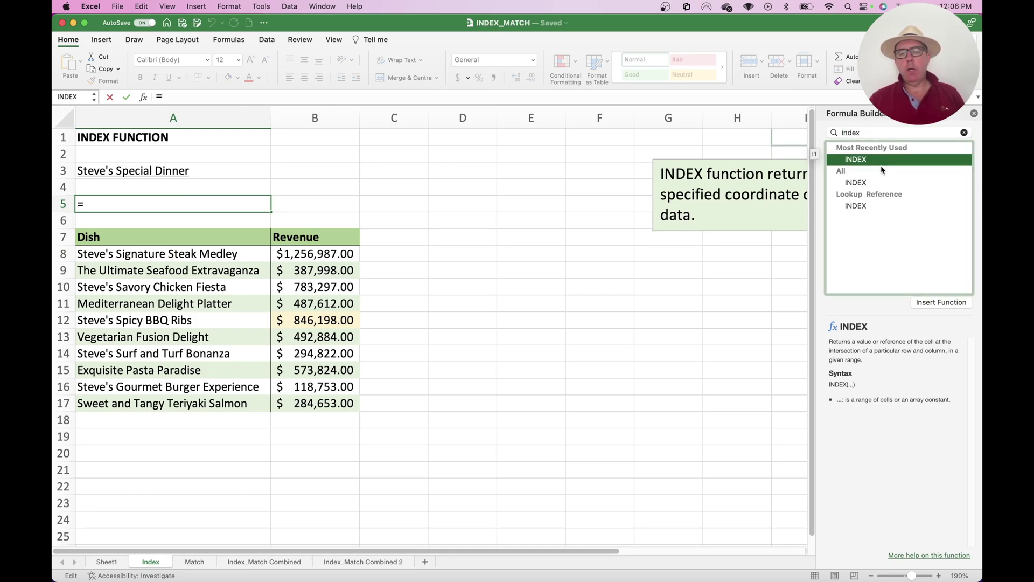
{"action": "left_click", "coordinate": [947, 303]}
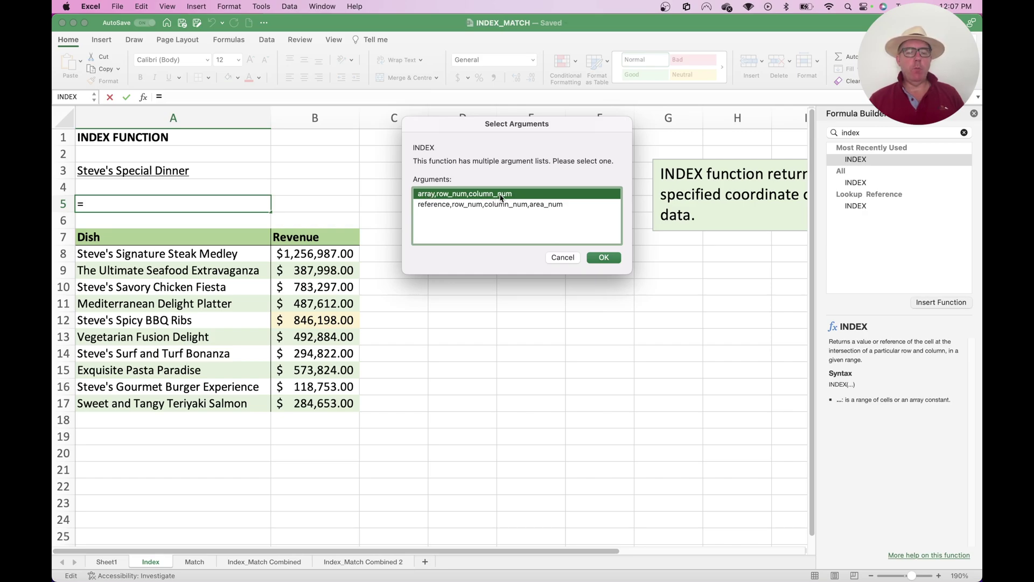
{"action": "left_click", "coordinate": [606, 257]}
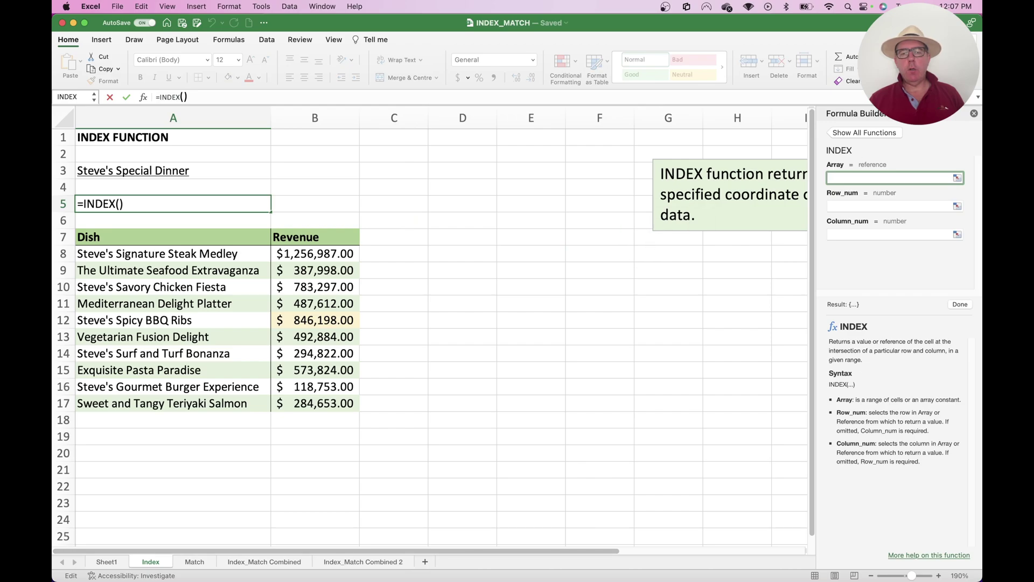
Complete the INDEX function in A5 with array A8:B17, row number 5 and column number 1.
{"action": "left_click_drag", "start_coordinate": [888, 116], "coordinate": [502, 147]}
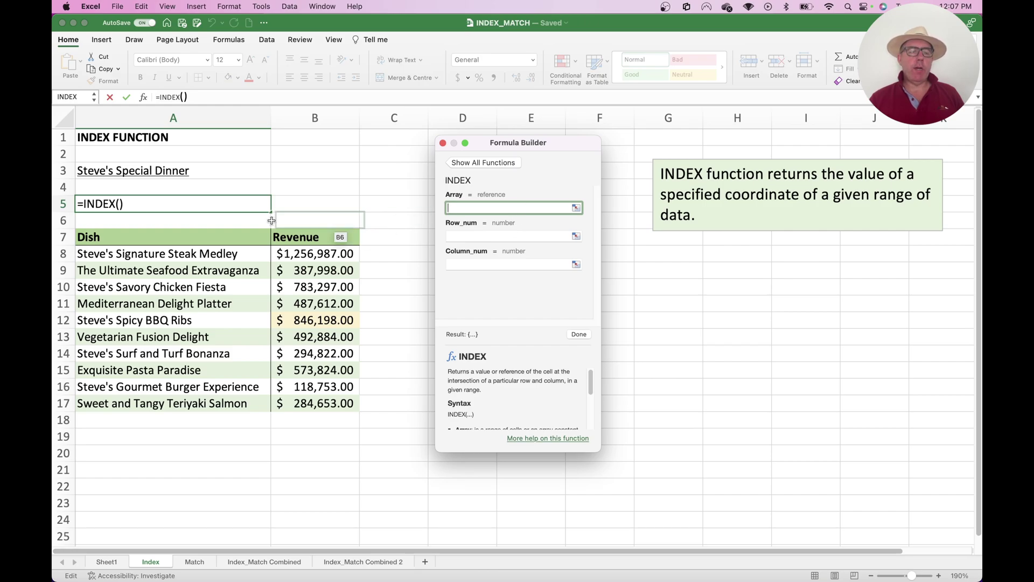
{"action": "left_click_drag", "start_coordinate": [160, 254], "coordinate": [302, 401]}
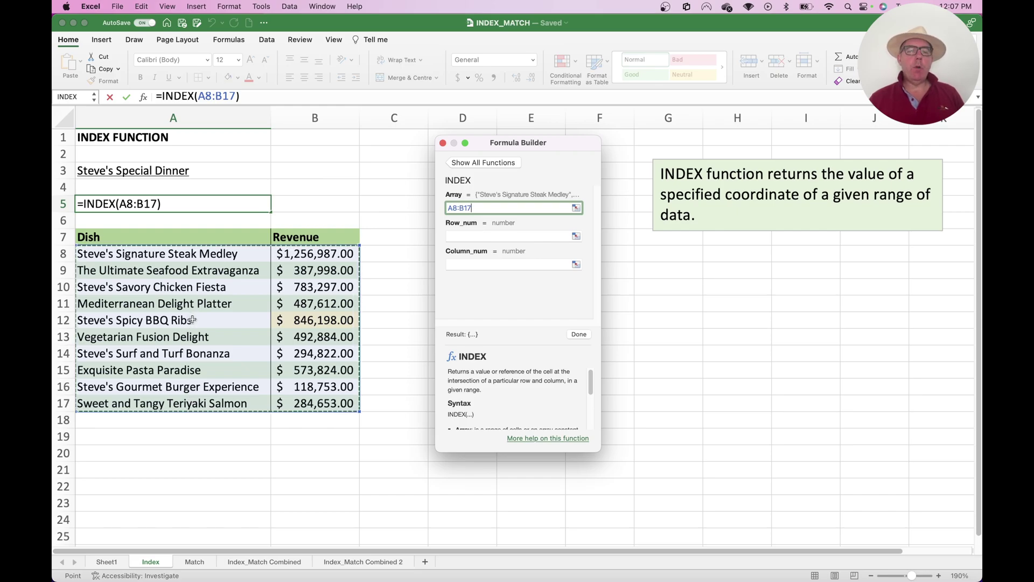
{"action": "left_click", "coordinate": [462, 237]}
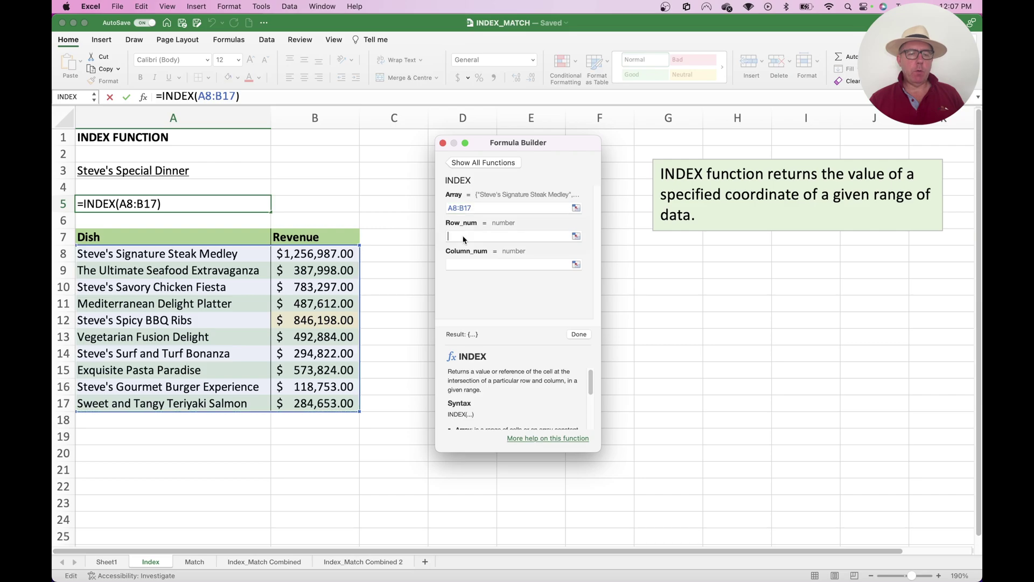
{"action": "type", "text": "5"}
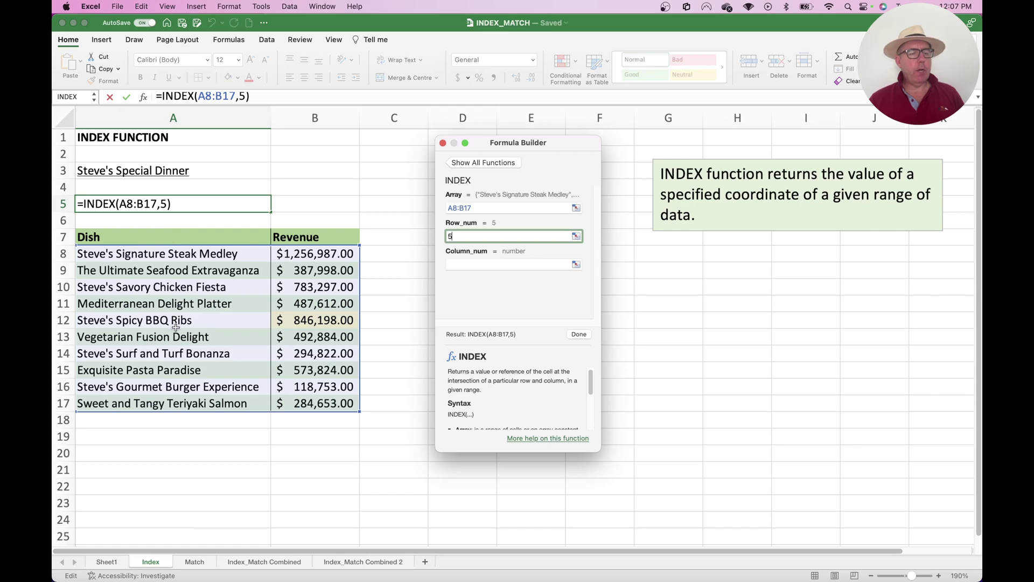
{"action": "left_click", "coordinate": [462, 265]}
{"action": "type", "text": "1"}
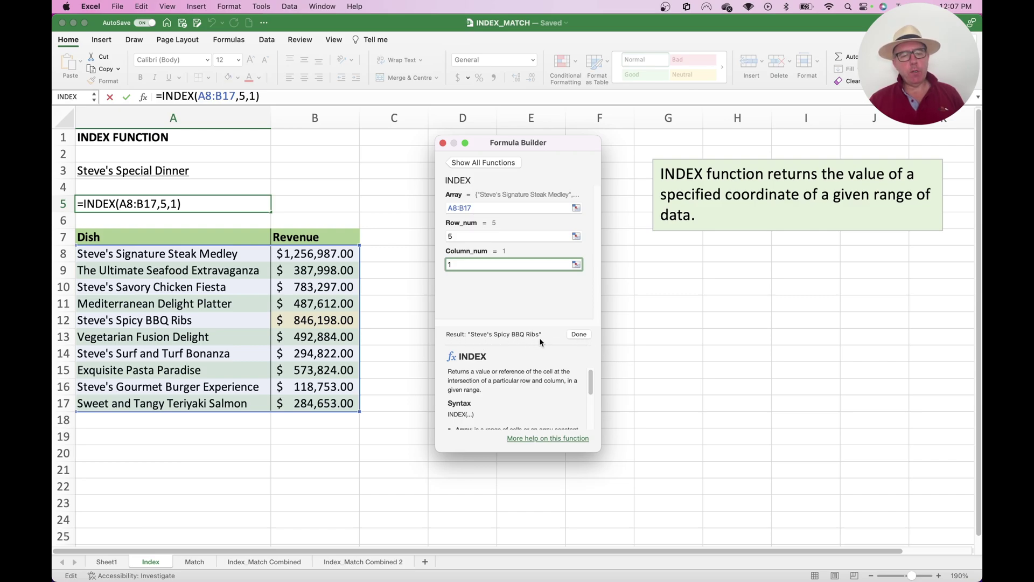
{"action": "left_click", "coordinate": [579, 335]}
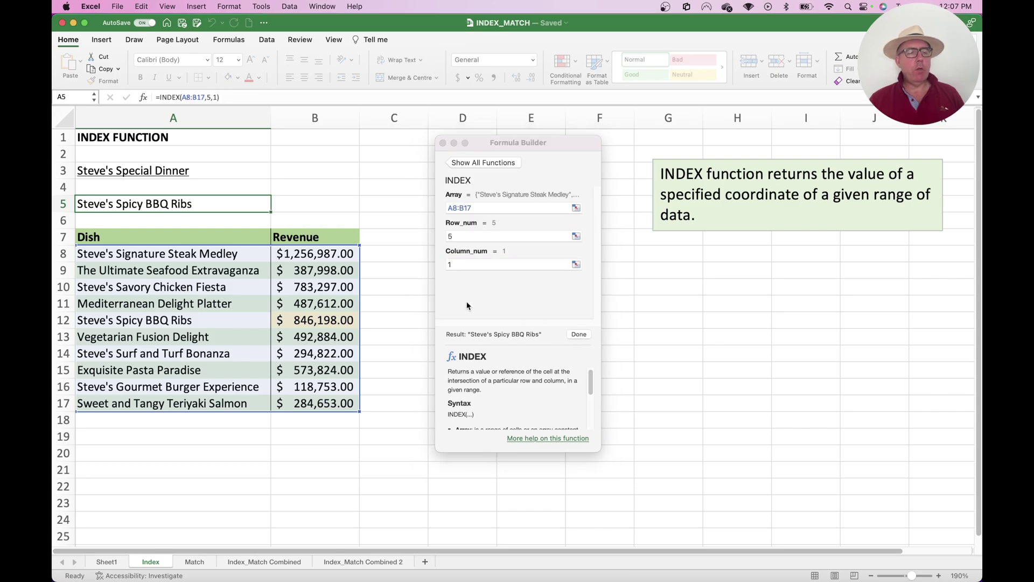
Review the INDEX formula in cell A5 and close the Formula Builder.
{"action": "left_click", "coordinate": [207, 204]}
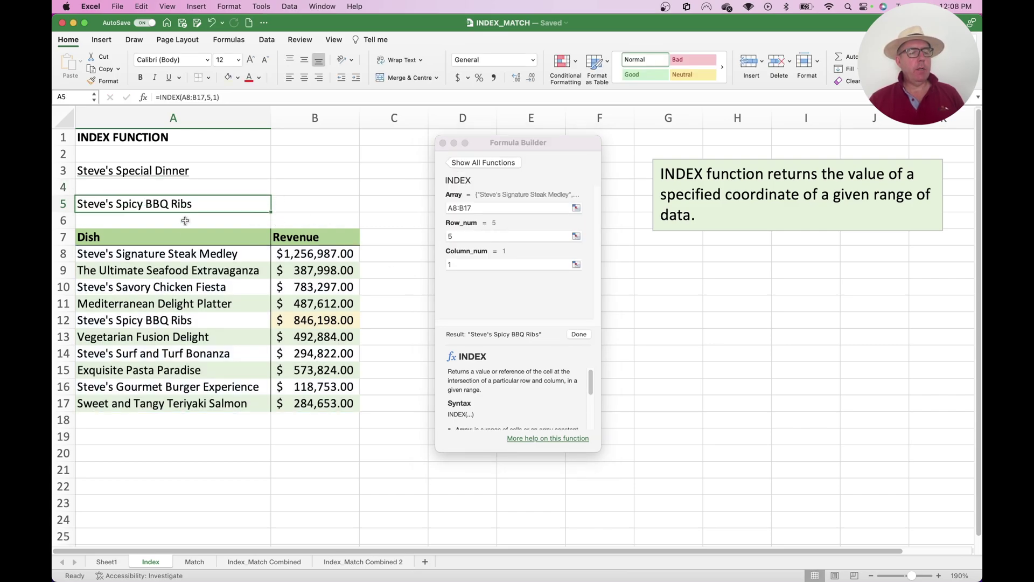
{"action": "double_click", "coordinate": [221, 203]}
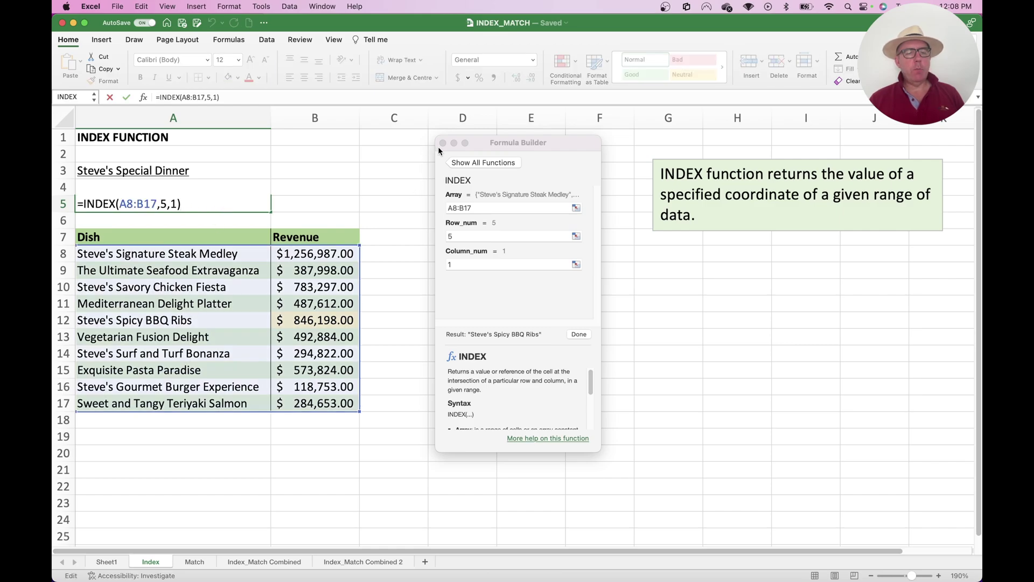
{"action": "left_click", "coordinate": [443, 142]}
Change the row number in A5's INDEX formula to 6 and compare it with the dish list.
{"action": "double_click", "coordinate": [201, 203]}
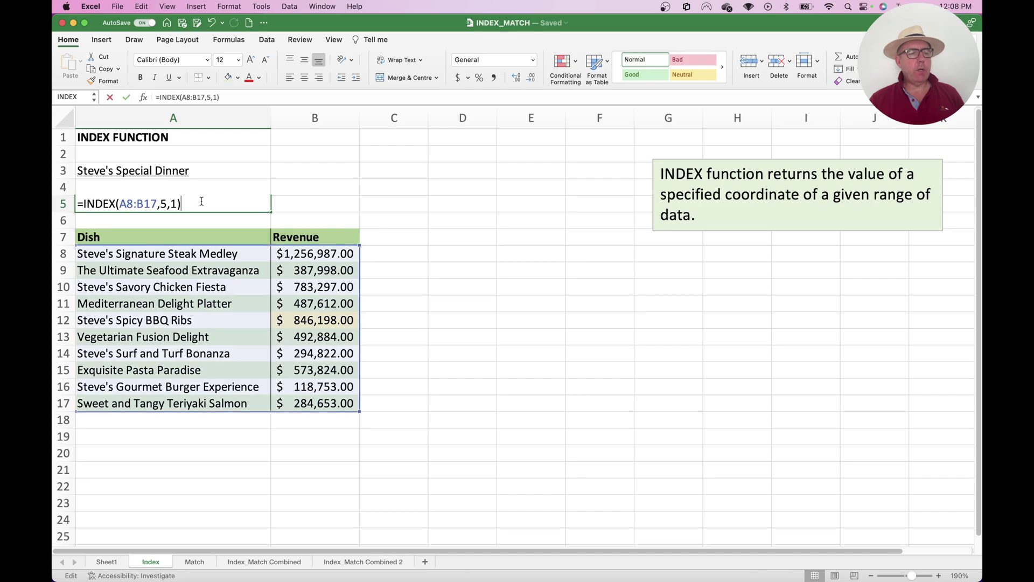
{"action": "key", "text": "Left"}
{"action": "key", "text": "Left"}
{"action": "key", "text": "Left"}
{"action": "key", "text": "BackSpace"}
{"action": "type", "text": "6"}
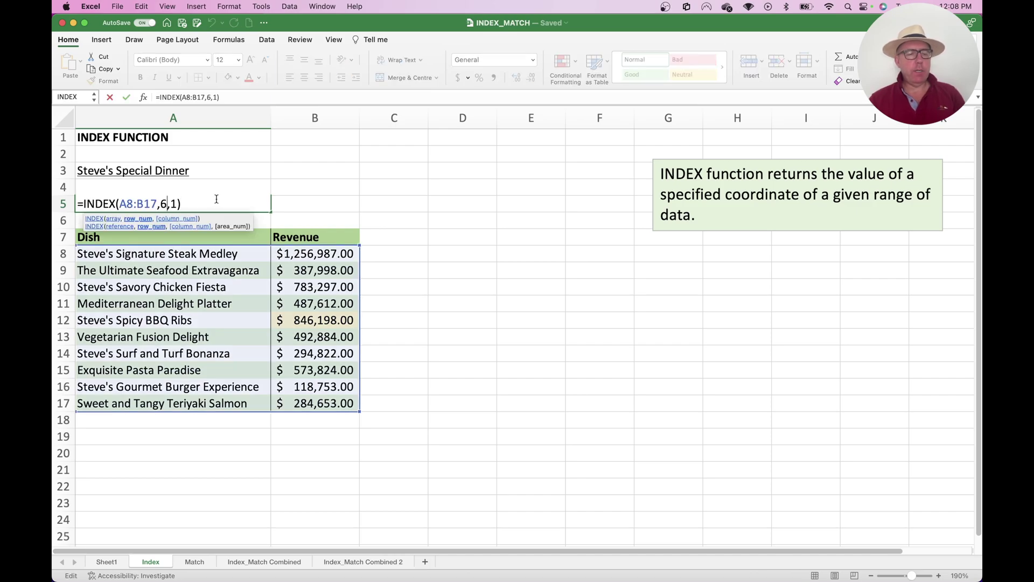
{"action": "key", "text": "Return"}
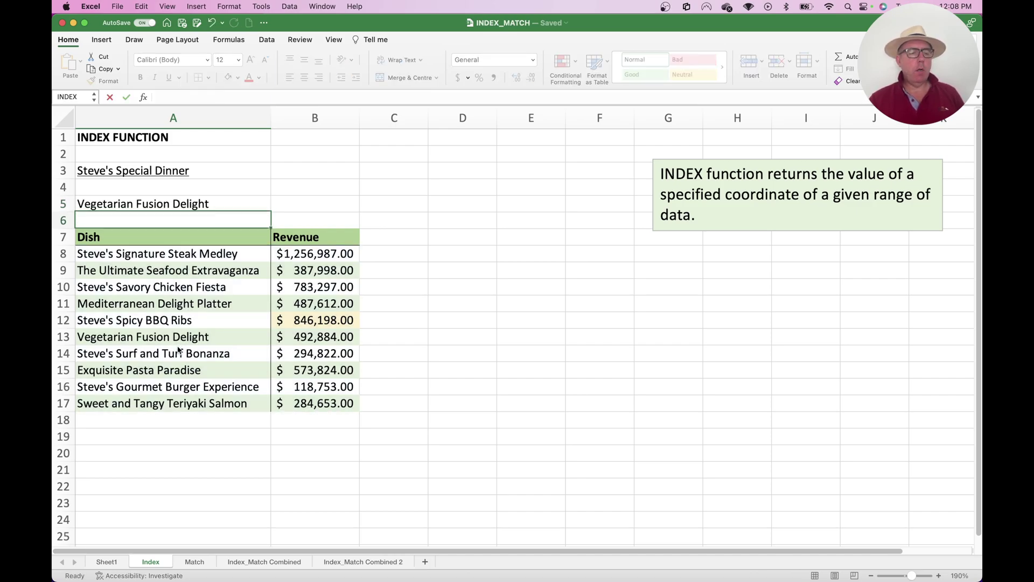
{"action": "left_click", "coordinate": [149, 333]}
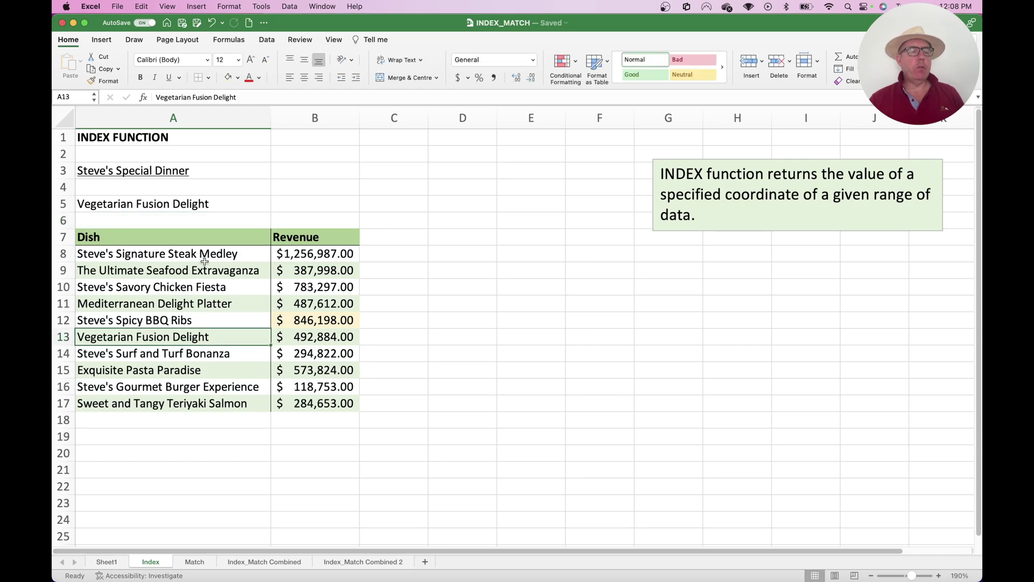
Change the column number in A5's INDEX formula to 2, and undo both the column and row number changes.
{"action": "double_click", "coordinate": [218, 204]}
{"action": "key", "text": "BackSpace"}
{"action": "key", "text": "BackSpace"}
{"action": "type", "text": "2"}
{"action": "key", "text": "Return"}
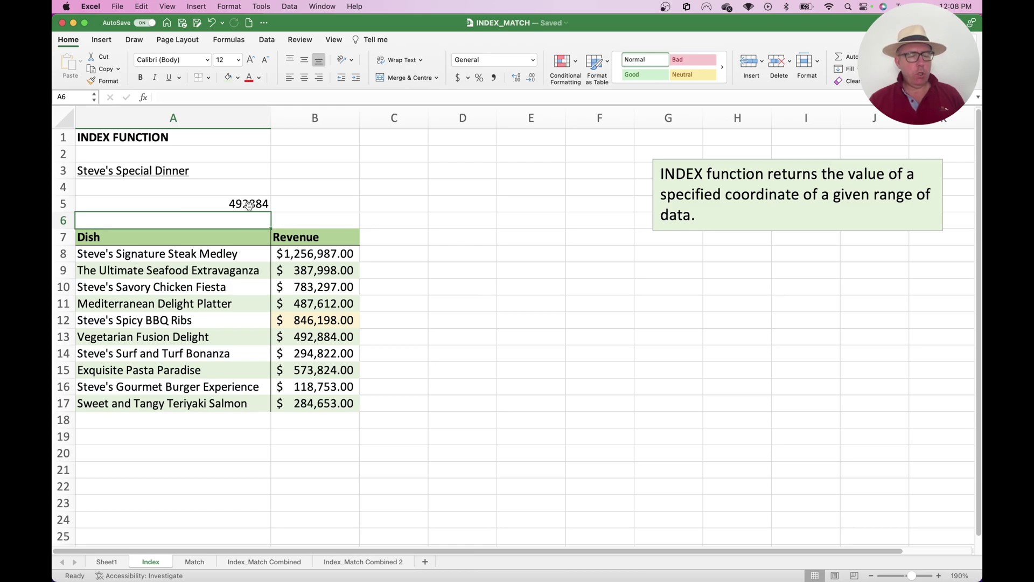
{"action": "key", "text": "super+z"}
{"action": "key", "text": "super+z"}
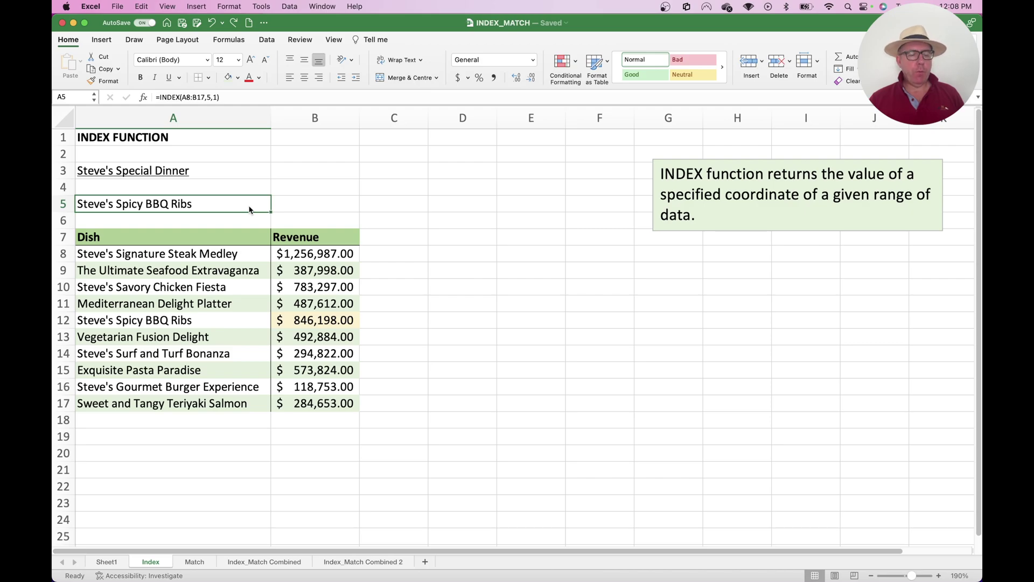
Switch to the Match sheet and select the empty cell B5 beside Exquisite Pasta Paradise.
{"action": "left_click", "coordinate": [195, 562]}
{"action": "left_click", "coordinate": [433, 272]}
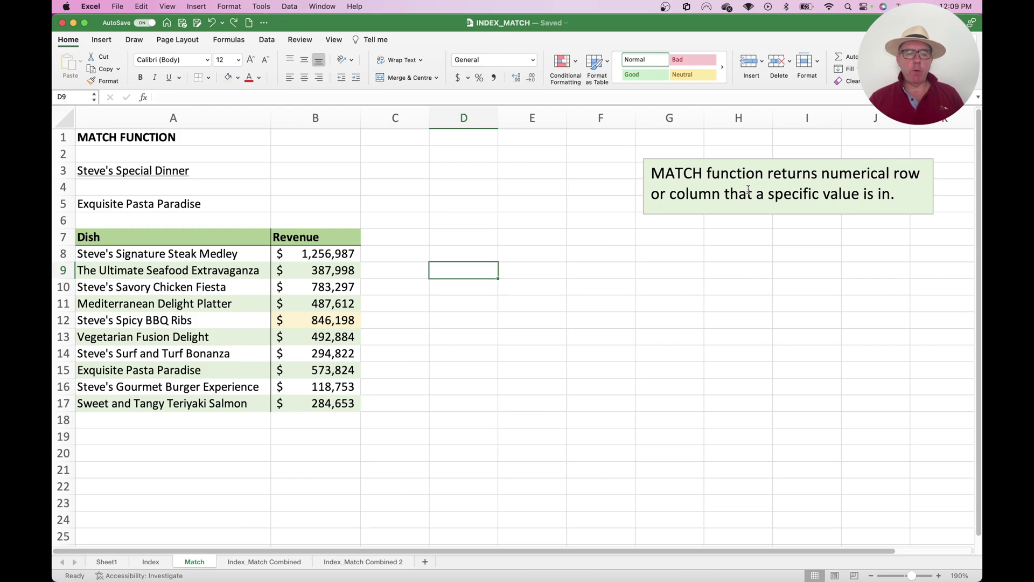
{"action": "left_click", "coordinate": [332, 200]}
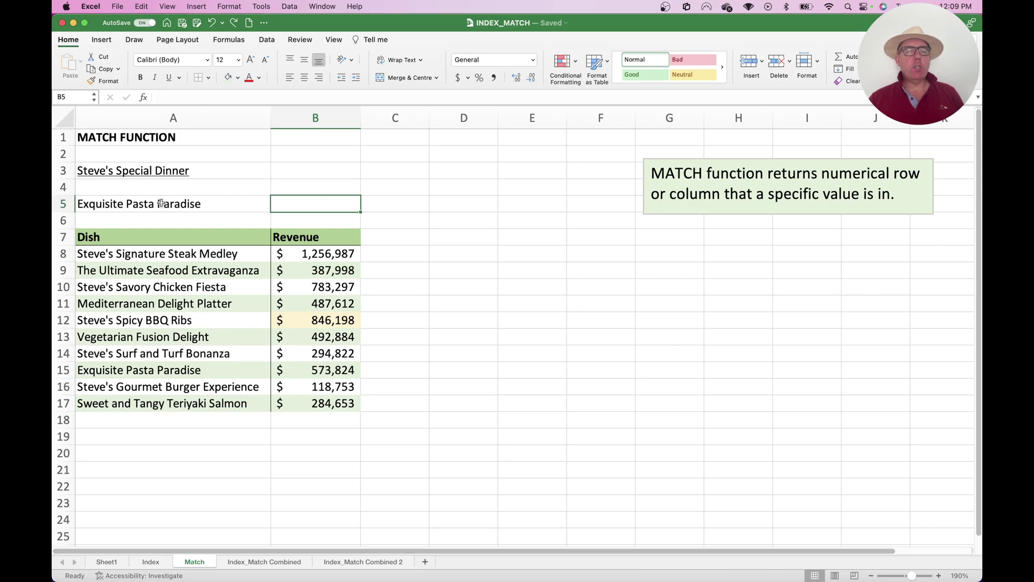
Go through the dishes in A8:A17 one by one to examine their positions in the list.
{"action": "left_click_drag", "start_coordinate": [183, 253], "coordinate": [178, 399]}
{"action": "left_click", "coordinate": [194, 255]}
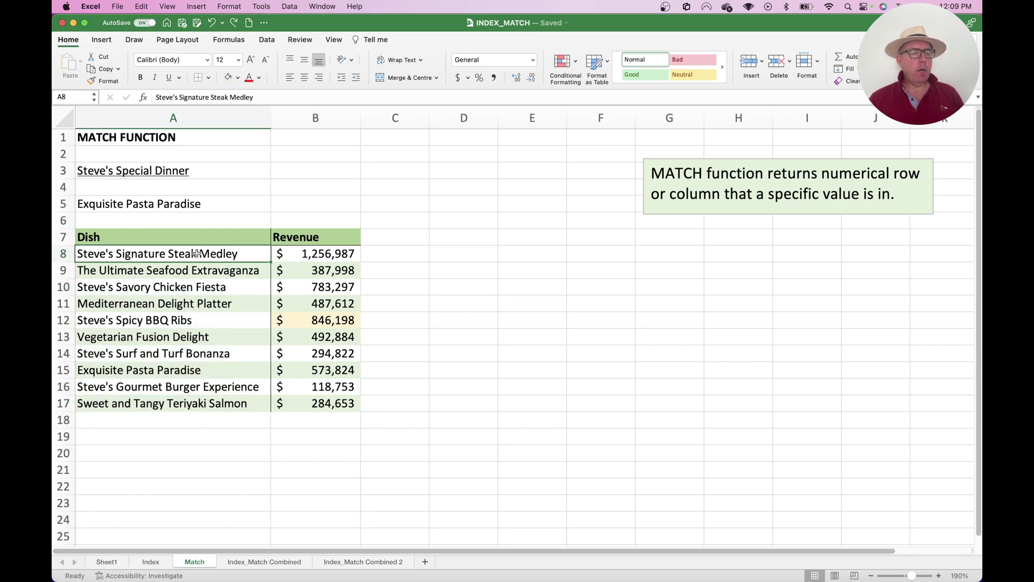
{"action": "key", "text": "Down"}
{"action": "key", "text": "Down"}
{"action": "key", "text": "Down"}
{"action": "key", "text": "Down"}
{"action": "key", "text": "Down"}
{"action": "key", "text": "Down"}
{"action": "key", "text": "Down"}
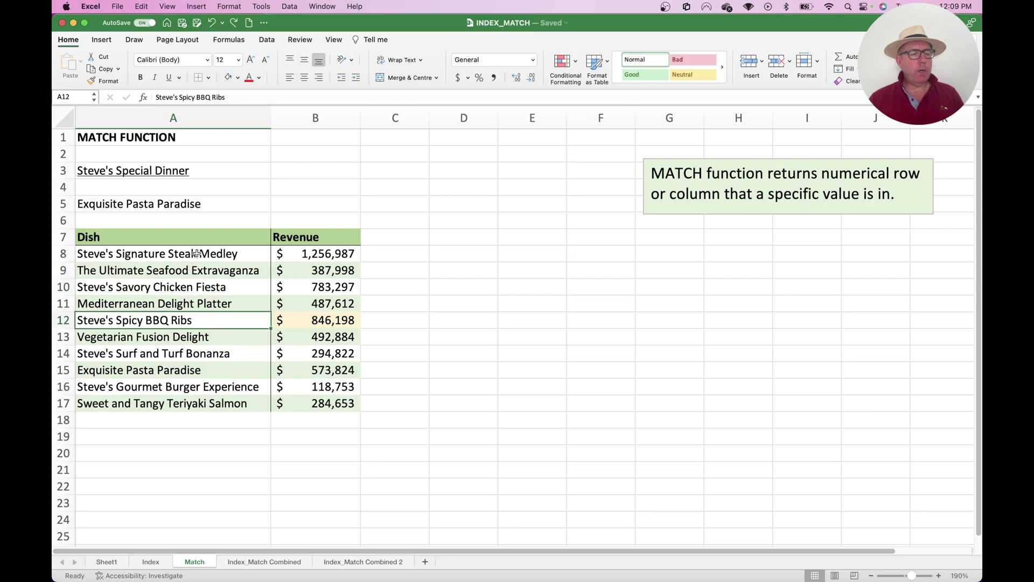
Insert the MATCH function into cell B5.
{"action": "left_click", "coordinate": [306, 206]}
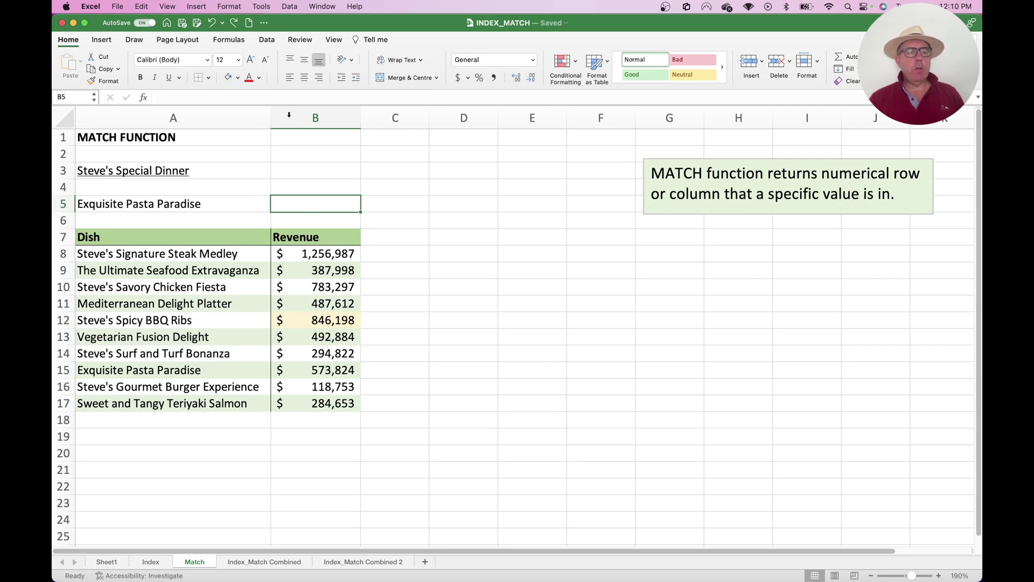
{"action": "left_click", "coordinate": [142, 98]}
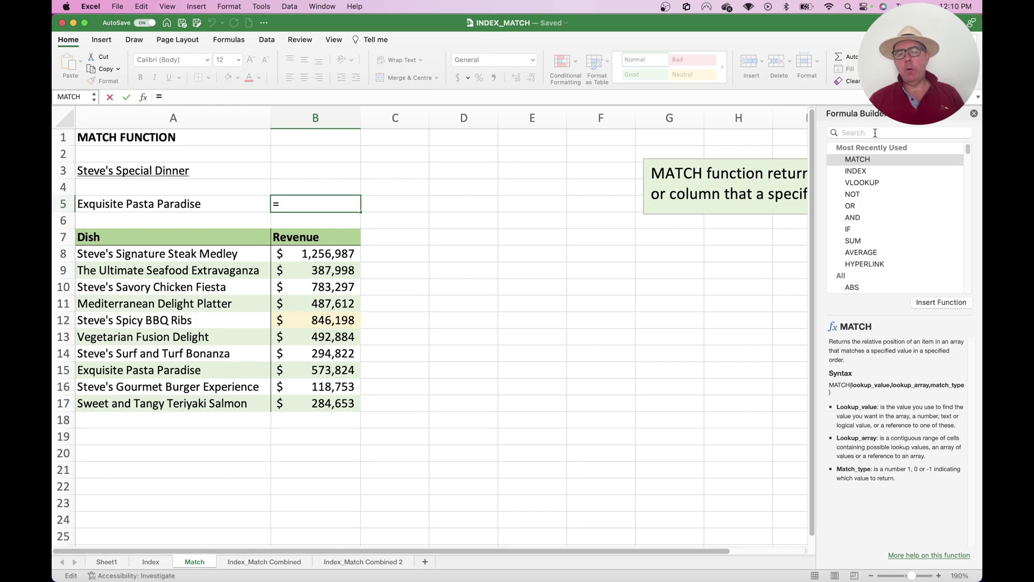
{"action": "type", "text": "match"}
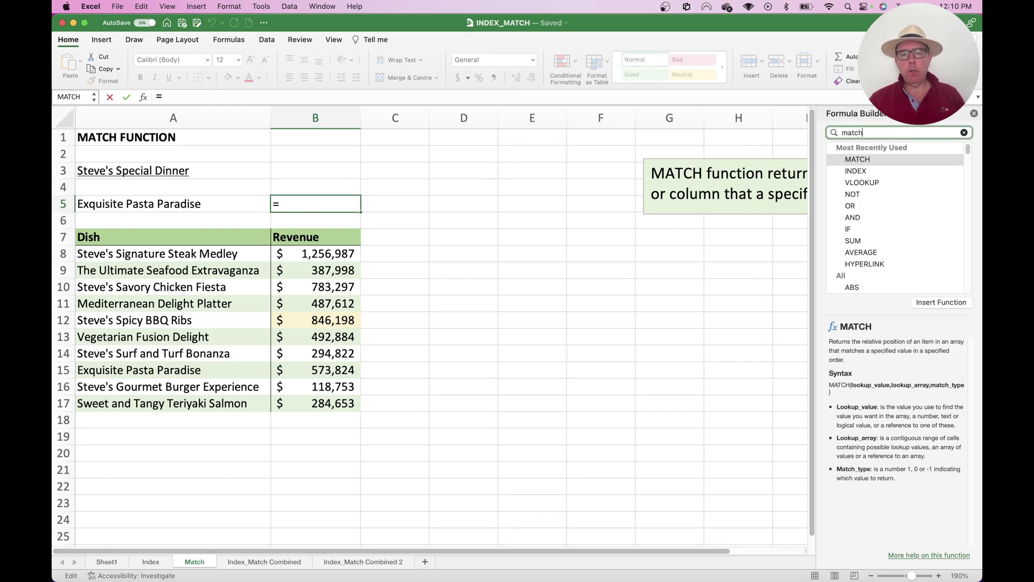
{"action": "left_click", "coordinate": [867, 159]}
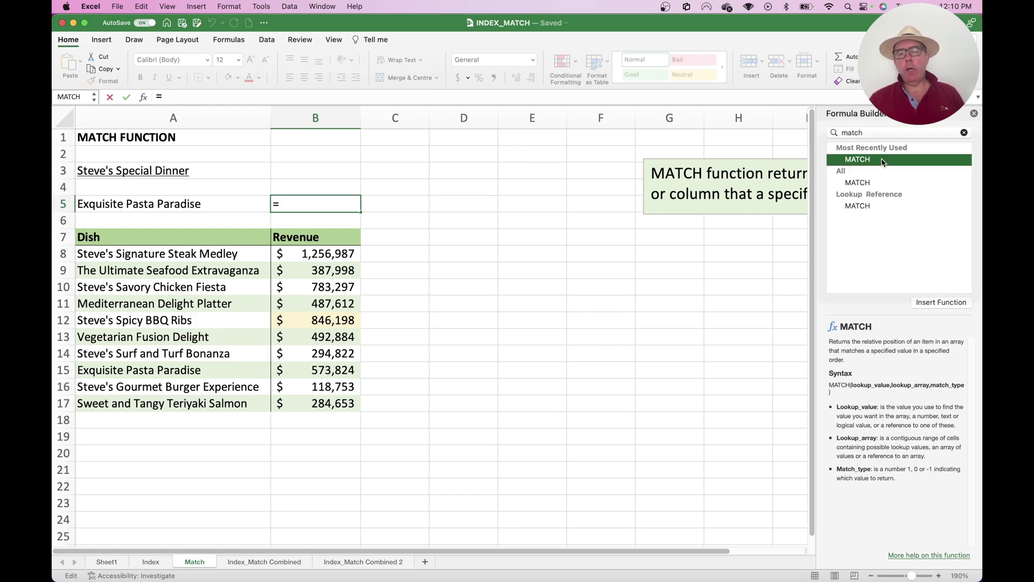
{"action": "left_click", "coordinate": [946, 302]}
Complete B5's MATCH formula with lookup value A5, lookup array A8:A17 and match type 0.
{"action": "left_click_drag", "start_coordinate": [856, 113], "coordinate": [475, 141]}
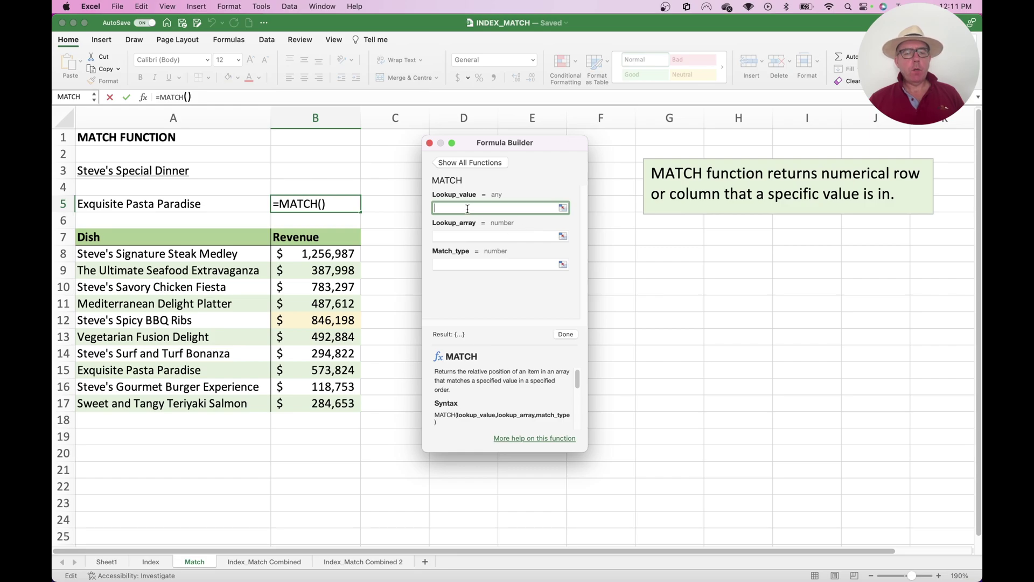
{"action": "left_click", "coordinate": [186, 204]}
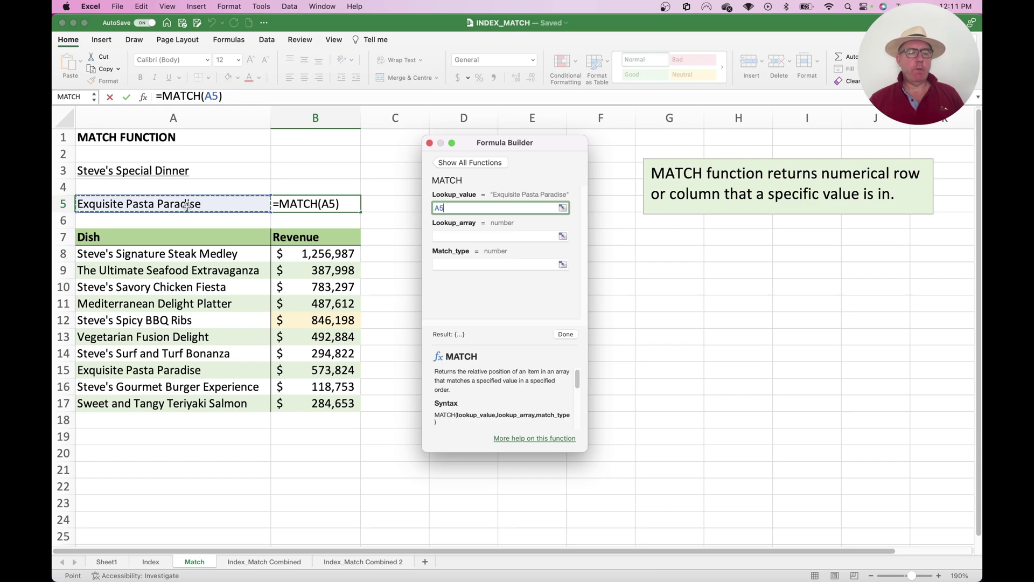
{"action": "left_click", "coordinate": [454, 235]}
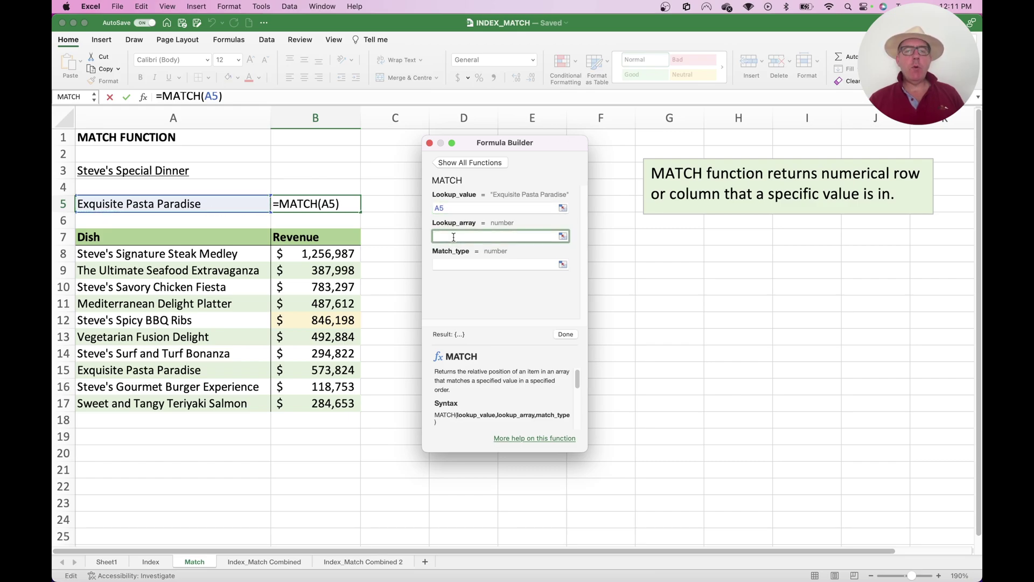
{"action": "left_click_drag", "start_coordinate": [200, 253], "coordinate": [200, 399]}
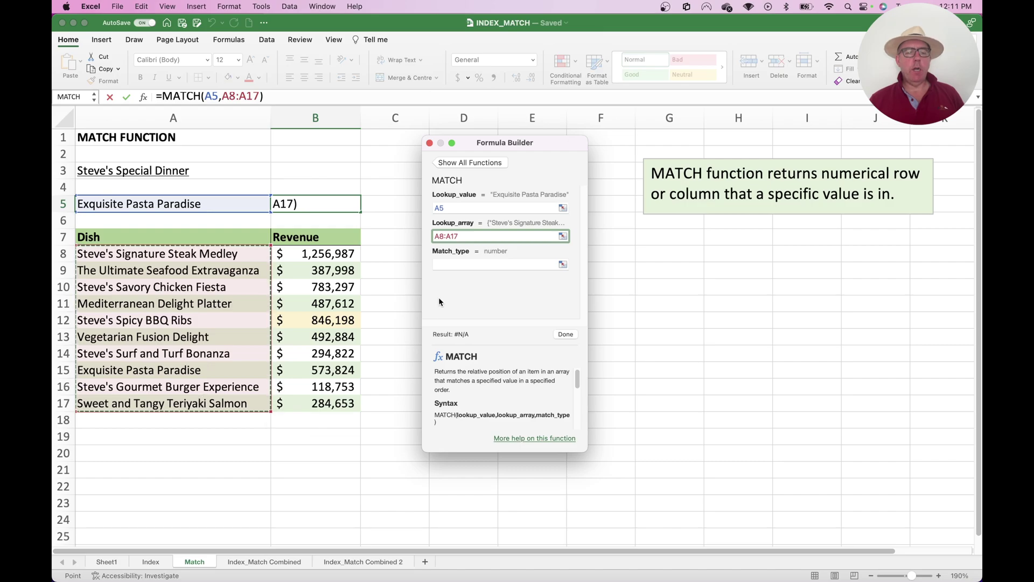
{"action": "left_click", "coordinate": [473, 264]}
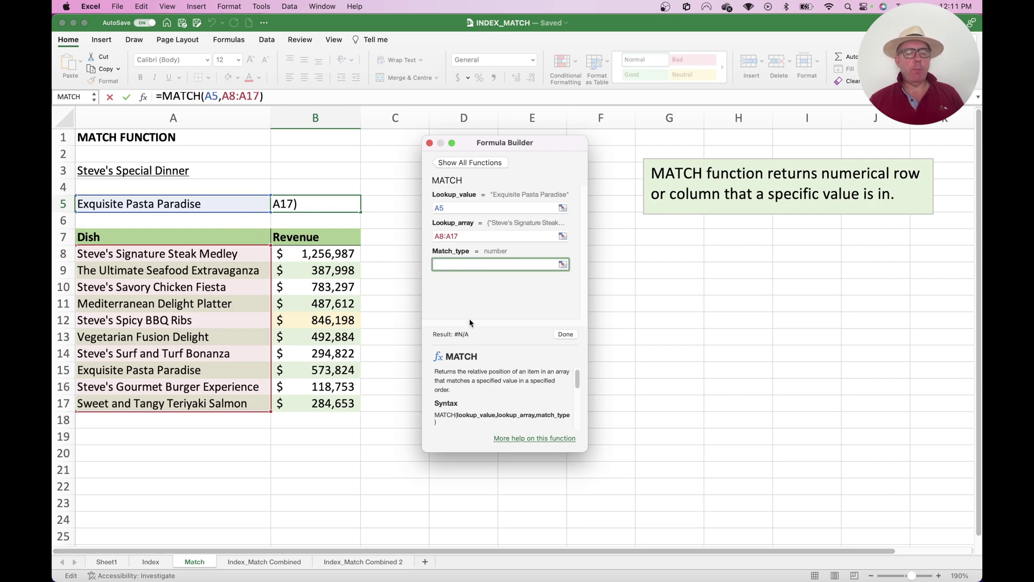
{"action": "type", "text": "0"}
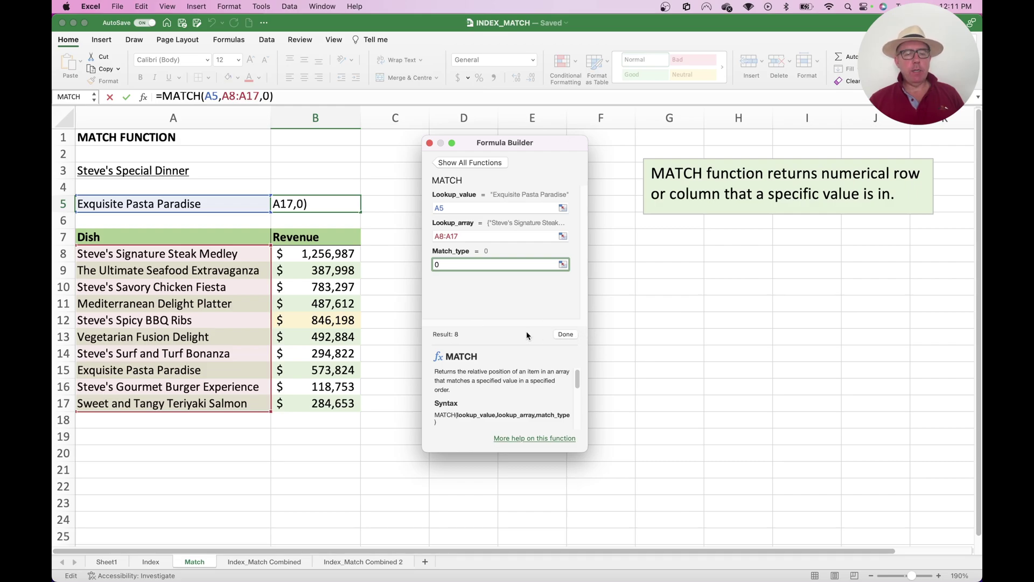
{"action": "left_click", "coordinate": [567, 335]}
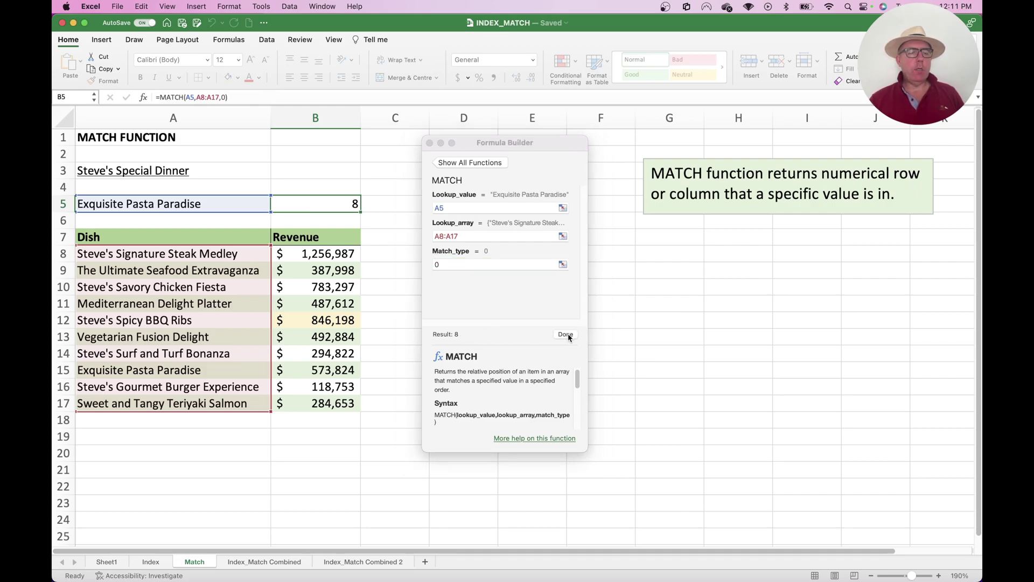
Count down the dish list from A8 to Exquisite Pasta Paradise to check the MATCH result, and close the Formula Builder.
{"action": "left_click", "coordinate": [210, 253]}
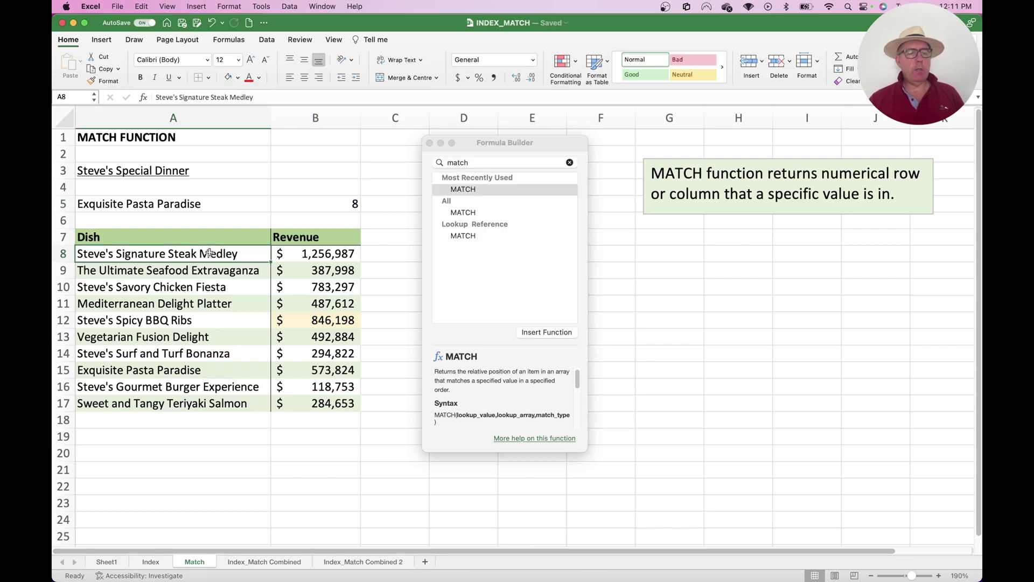
{"action": "key", "text": "Down"}
{"action": "key", "text": "Down"}
{"action": "key", "text": "Down"}
{"action": "key", "text": "Down"}
{"action": "key", "text": "Down"}
{"action": "key", "text": "Down"}
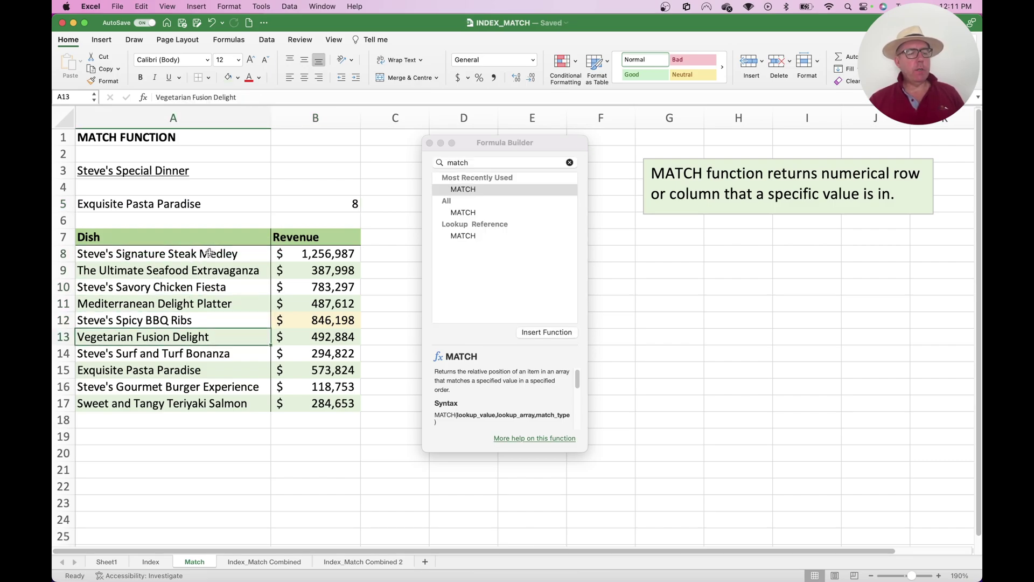
{"action": "key", "text": "Down"}
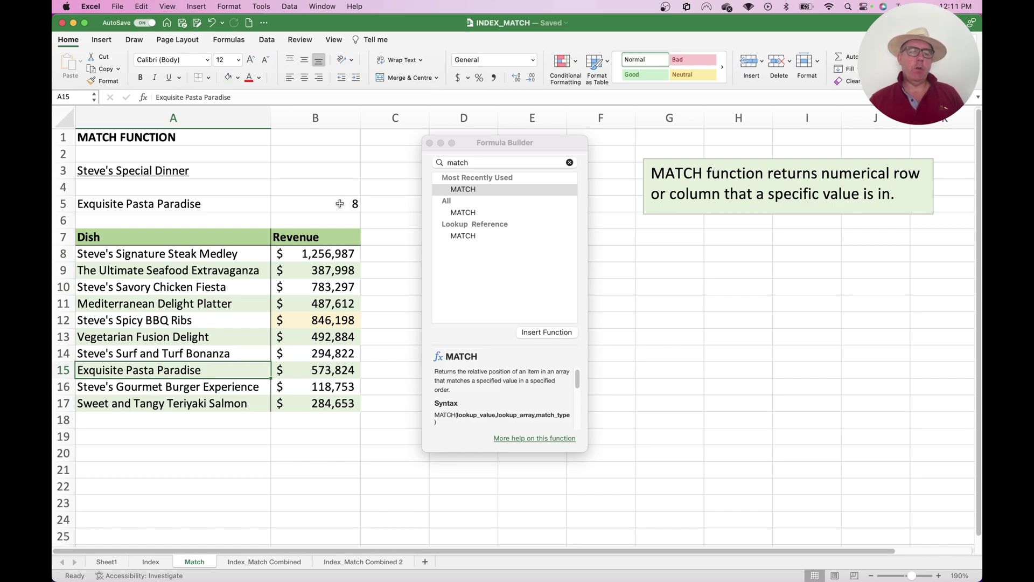
{"action": "left_click", "coordinate": [429, 143]}
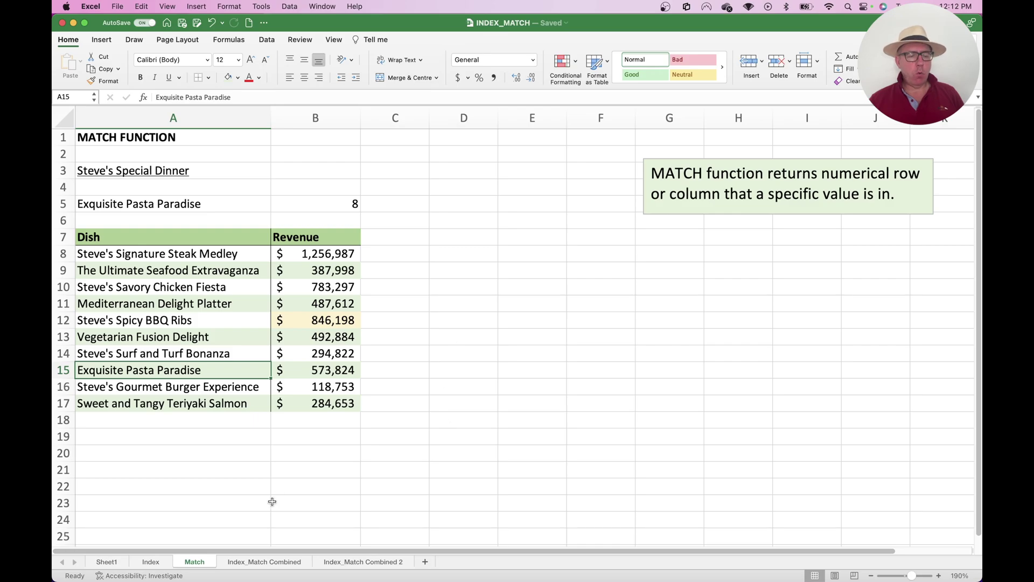
Switch to the Index_Match Combined sheet and review the dishes in A9:A18 and the revenues in B9:B18.
{"action": "left_click", "coordinate": [257, 562]}
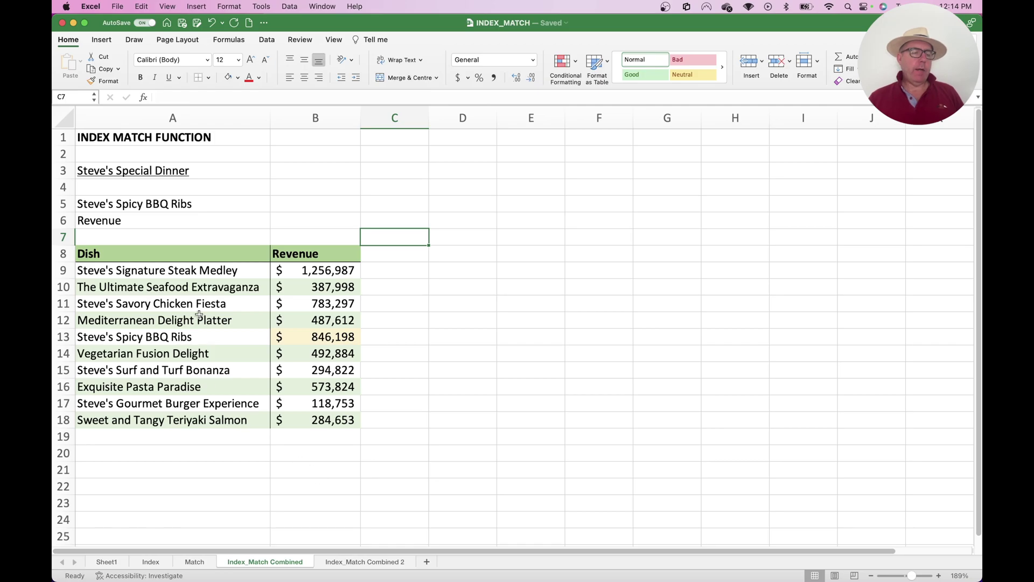
{"action": "left_click", "coordinate": [177, 270]}
{"action": "left_click_drag", "start_coordinate": [176, 270], "coordinate": [178, 419]}
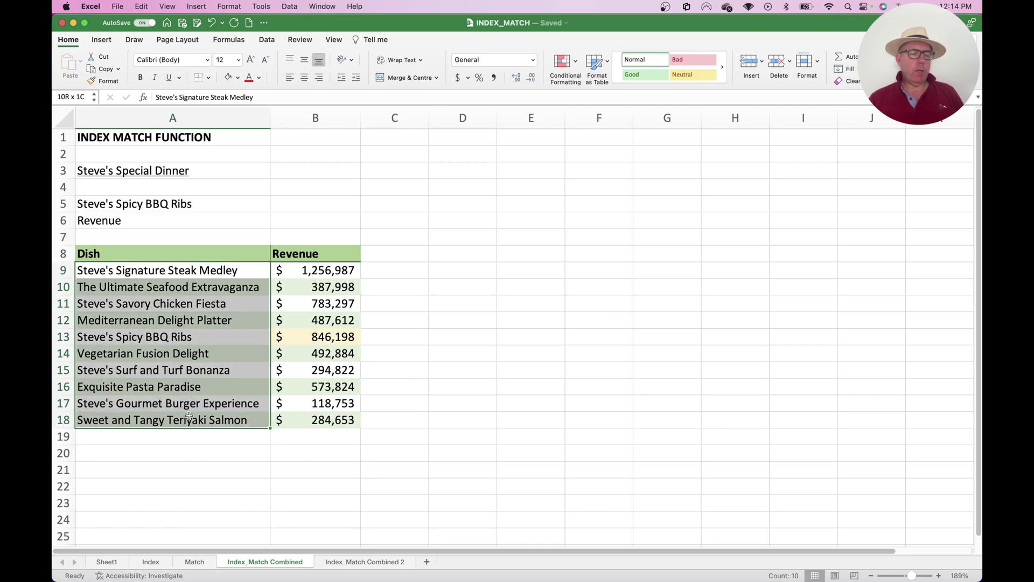
{"action": "left_click_drag", "start_coordinate": [330, 272], "coordinate": [329, 420]}
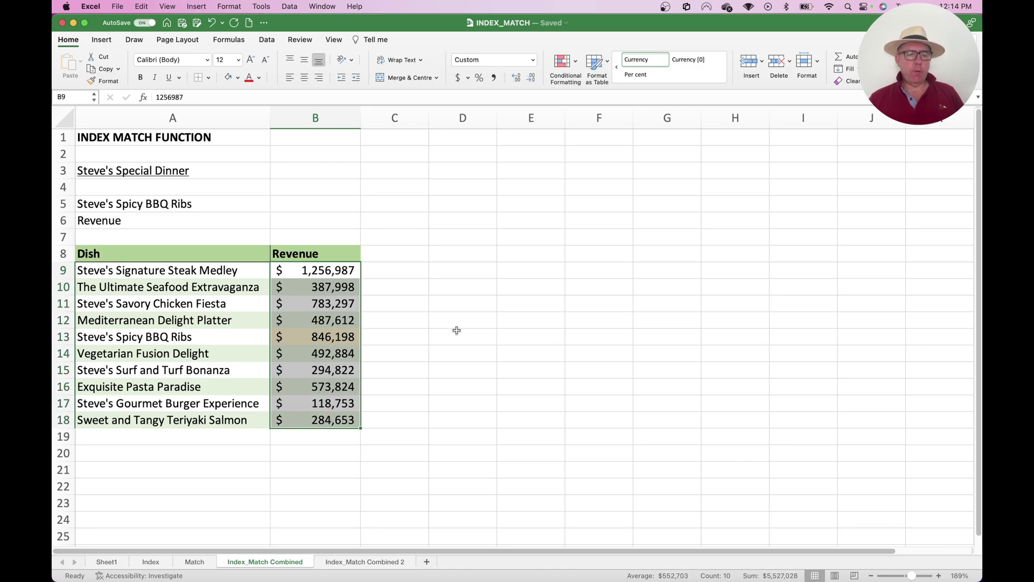
{"action": "left_click", "coordinate": [440, 302]}
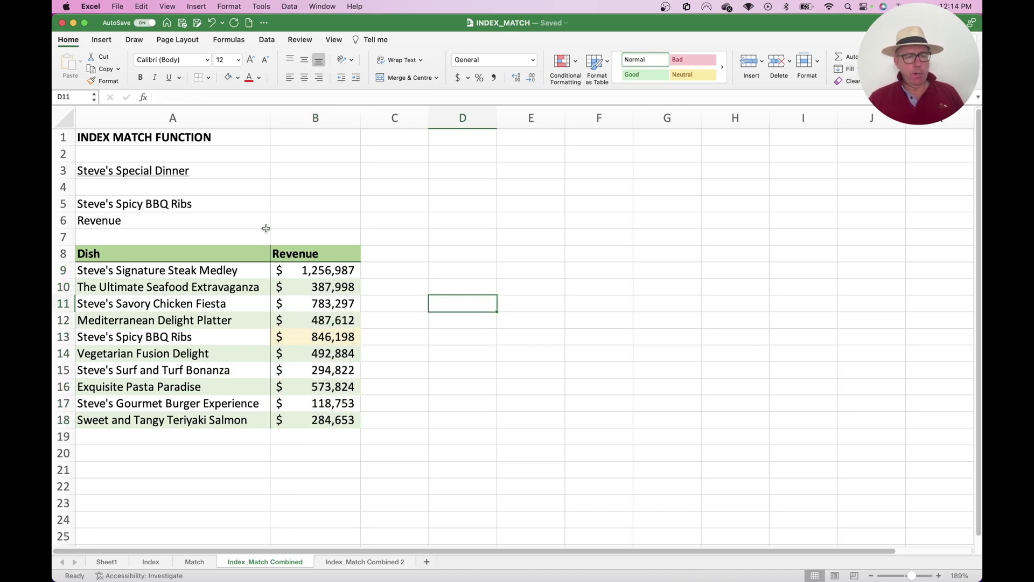
Examine the Steve's Spicy BBQ Ribs and Revenue labels in A5:A6 and the empty result cells beside them.
{"action": "left_click", "coordinate": [183, 203]}
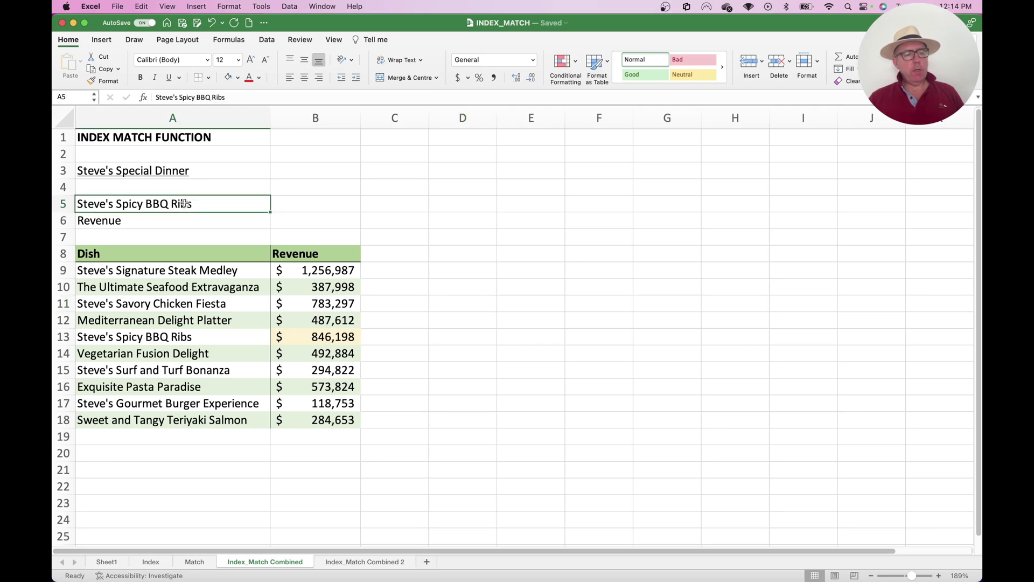
{"action": "left_click", "coordinate": [199, 221]}
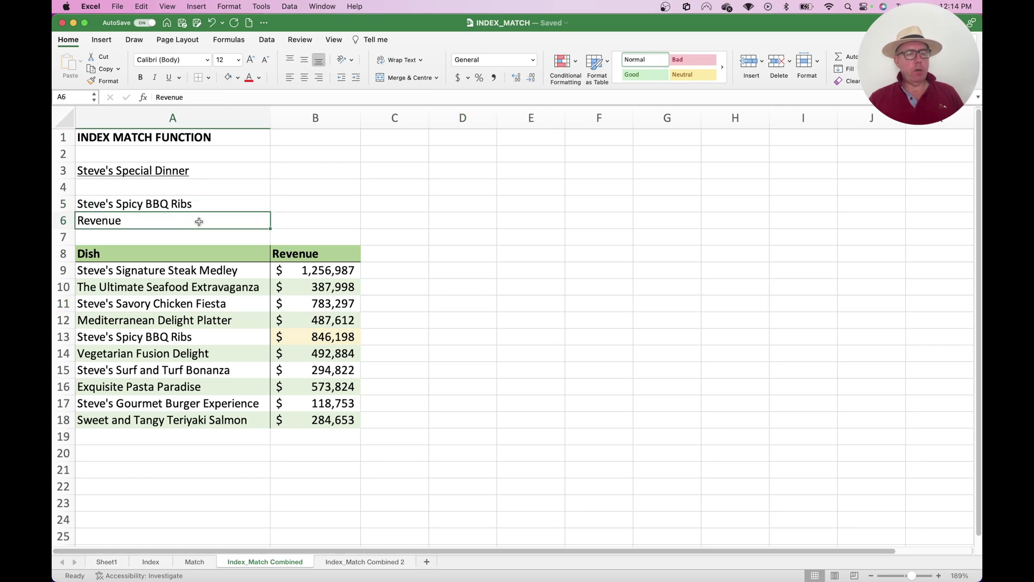
{"action": "left_click", "coordinate": [314, 202]}
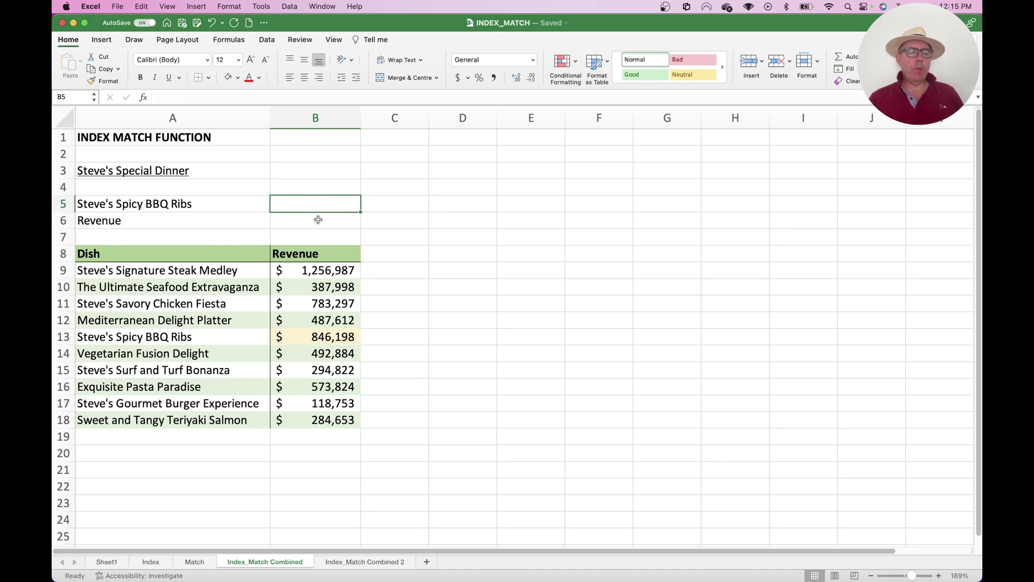
{"action": "left_click", "coordinate": [318, 220]}
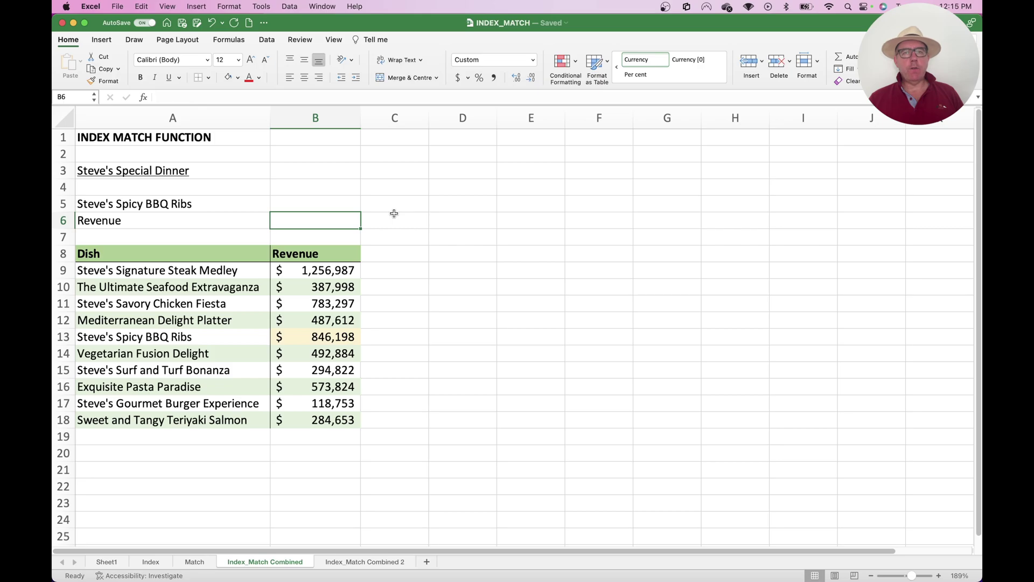
Insert the MATCH function into cell B5 and move the Formula Builder beside the table.
{"action": "left_click", "coordinate": [359, 205]}
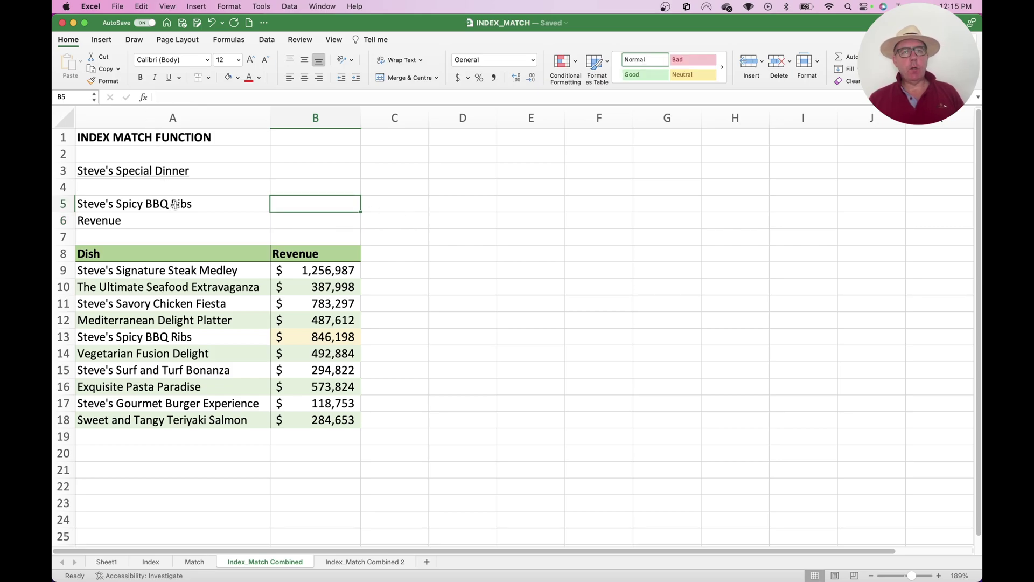
{"action": "left_click", "coordinate": [143, 98]}
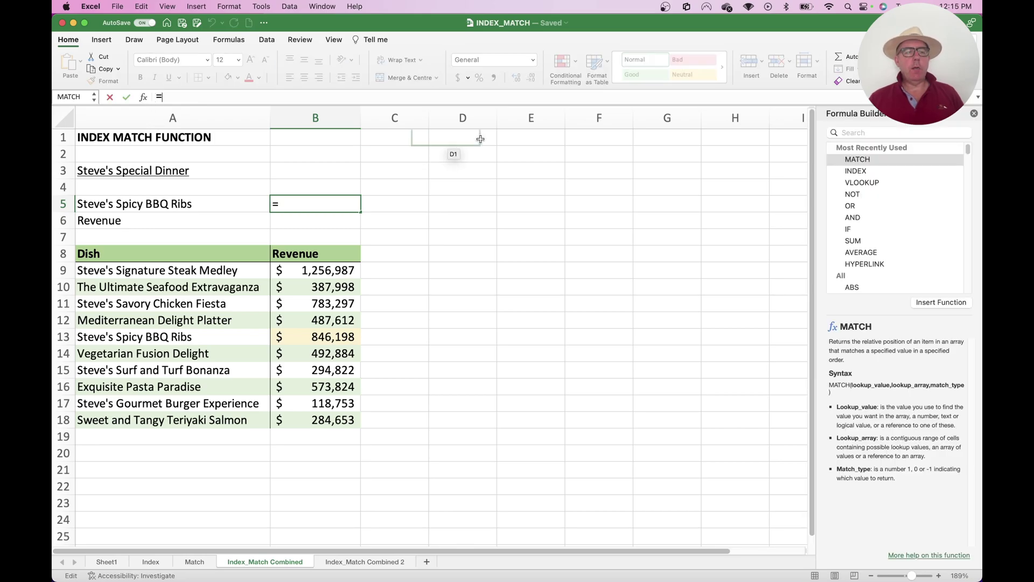
{"action": "left_click", "coordinate": [862, 159]}
{"action": "left_click", "coordinate": [941, 302]}
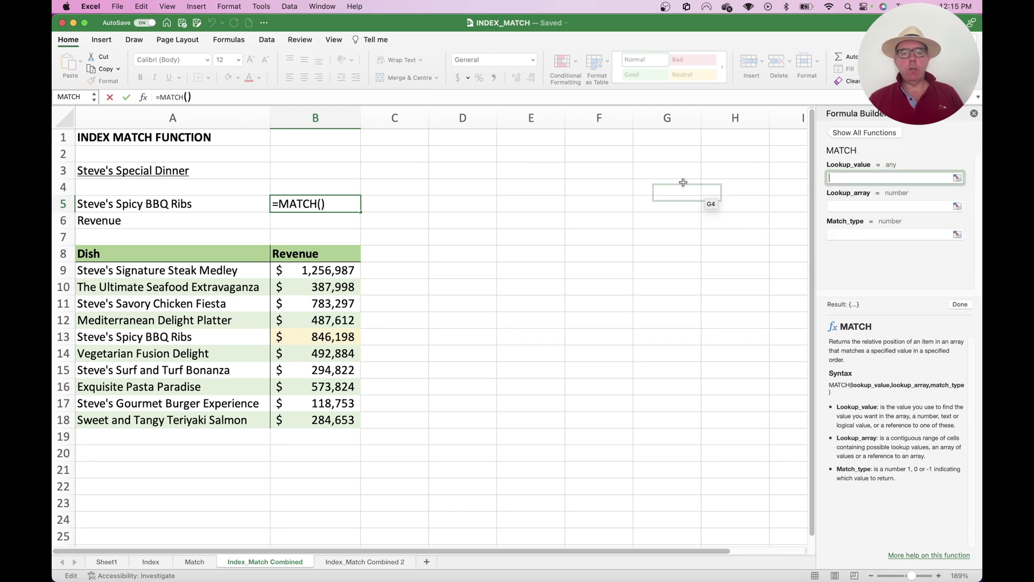
{"action": "left_click_drag", "start_coordinate": [864, 115], "coordinate": [465, 161]}
Complete B5's MATCH formula with lookup value A5, lookup array A9:A18 and match type 0.
{"action": "left_click", "coordinate": [243, 183]}
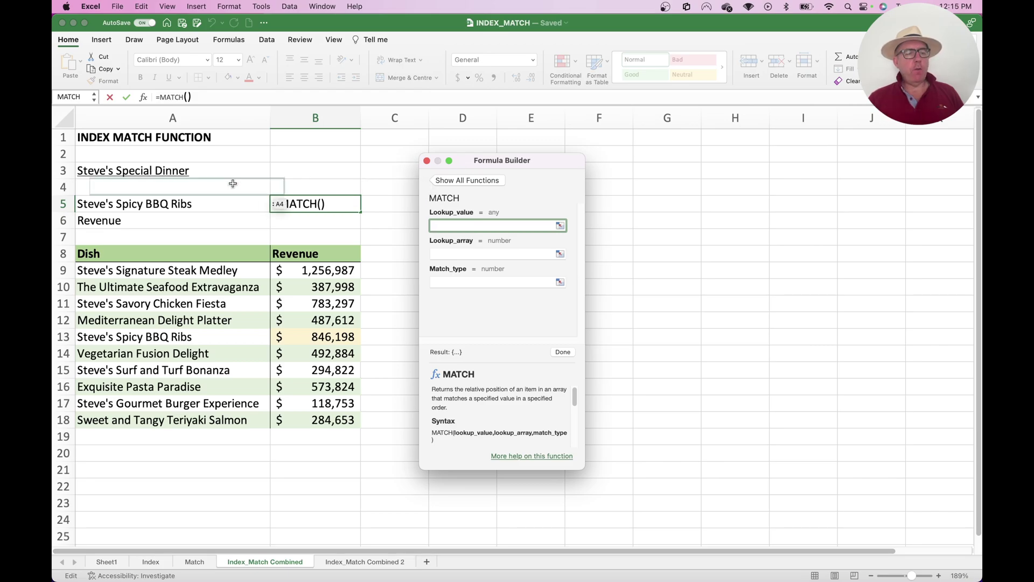
{"action": "left_click", "coordinate": [185, 203]}
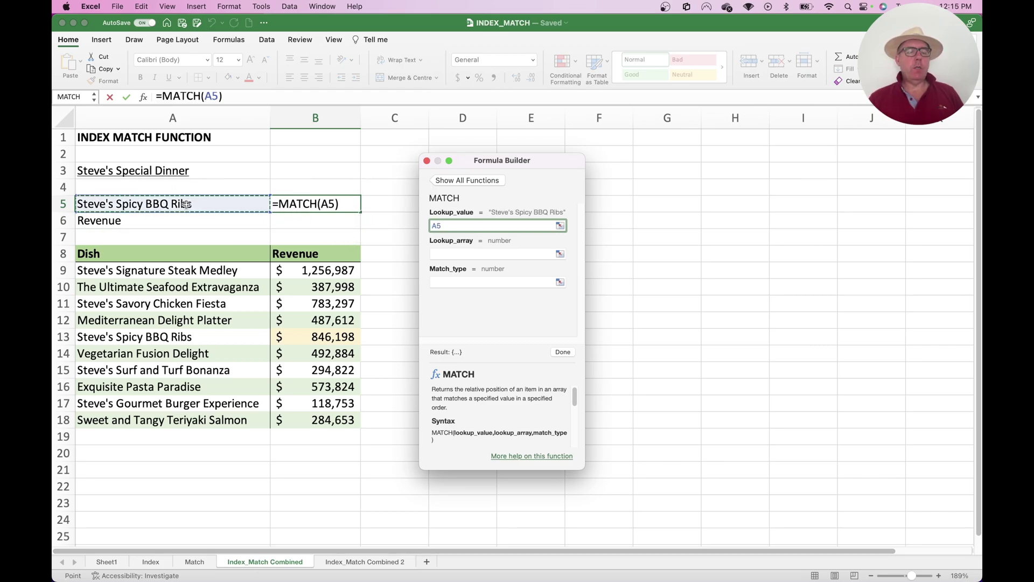
{"action": "left_click", "coordinate": [444, 252]}
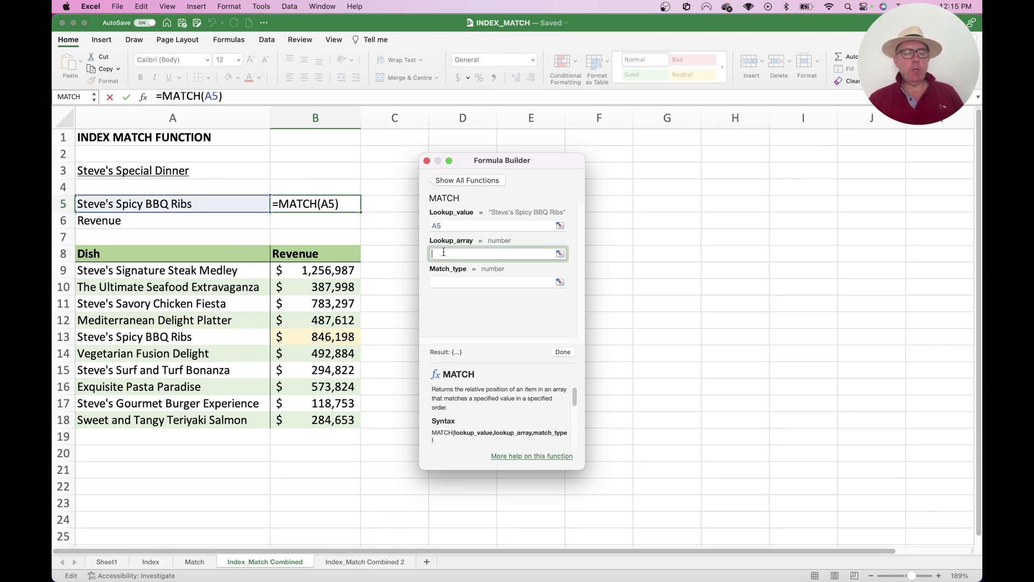
{"action": "left_click_drag", "start_coordinate": [226, 270], "coordinate": [218, 422]}
{"action": "left_click", "coordinate": [449, 280]}
{"action": "type", "text": "0"}
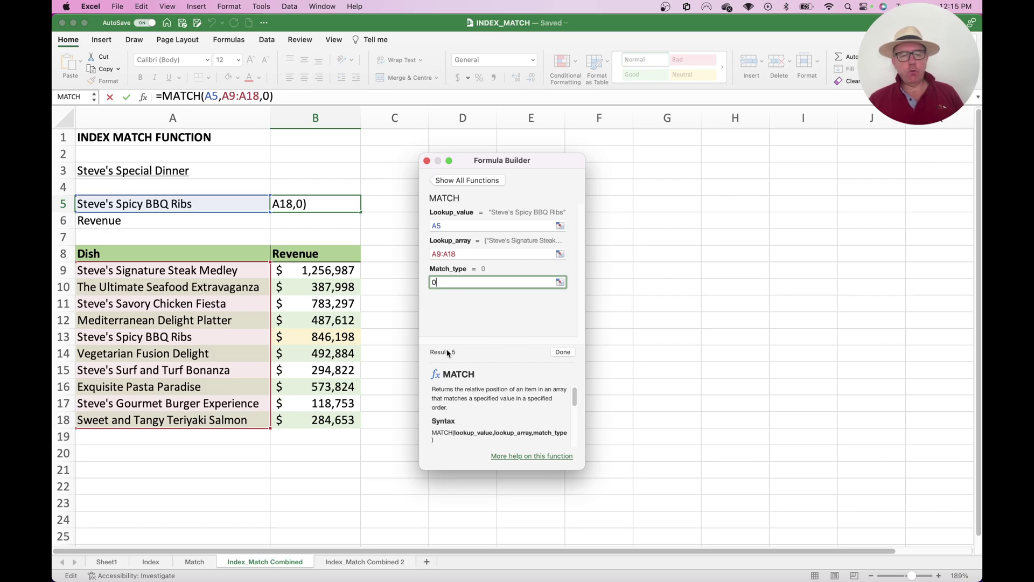
{"action": "left_click", "coordinate": [562, 351]}
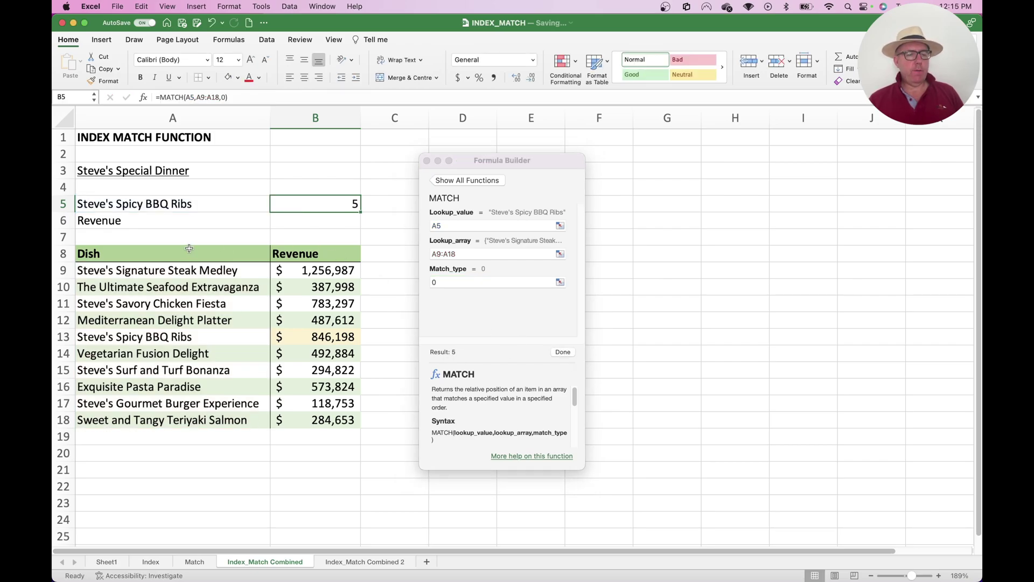
Count down the dishes from A9 to Steve's Spicy BBQ Ribs, close the Formula Builder and check that dish's revenue cell.
{"action": "left_click", "coordinate": [177, 266]}
{"action": "key", "text": "Down"}
{"action": "key", "text": "Down"}
{"action": "key", "text": "Down"}
{"action": "key", "text": "Down"}
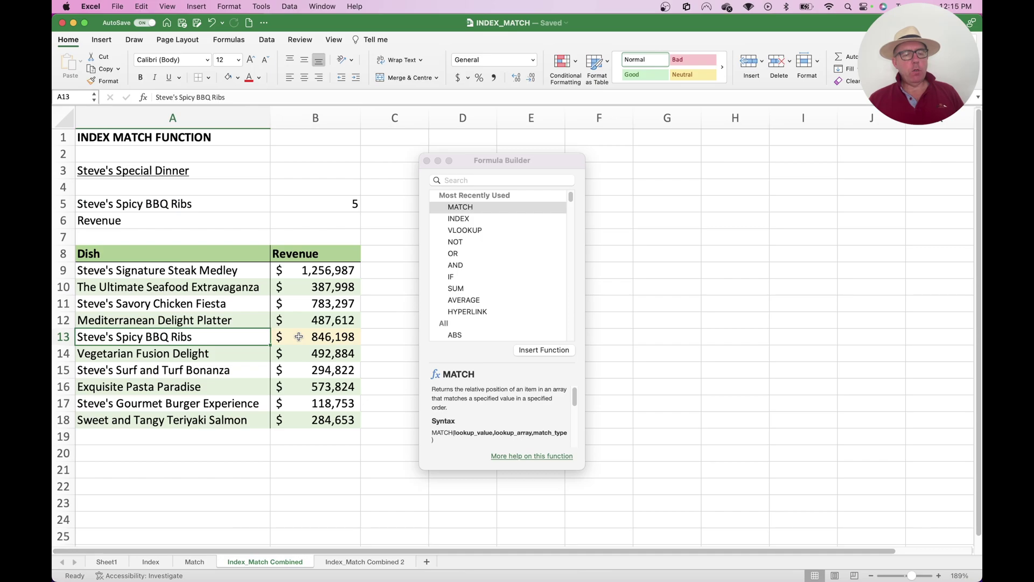
{"action": "left_click", "coordinate": [427, 161]}
{"action": "left_click", "coordinate": [317, 335]}
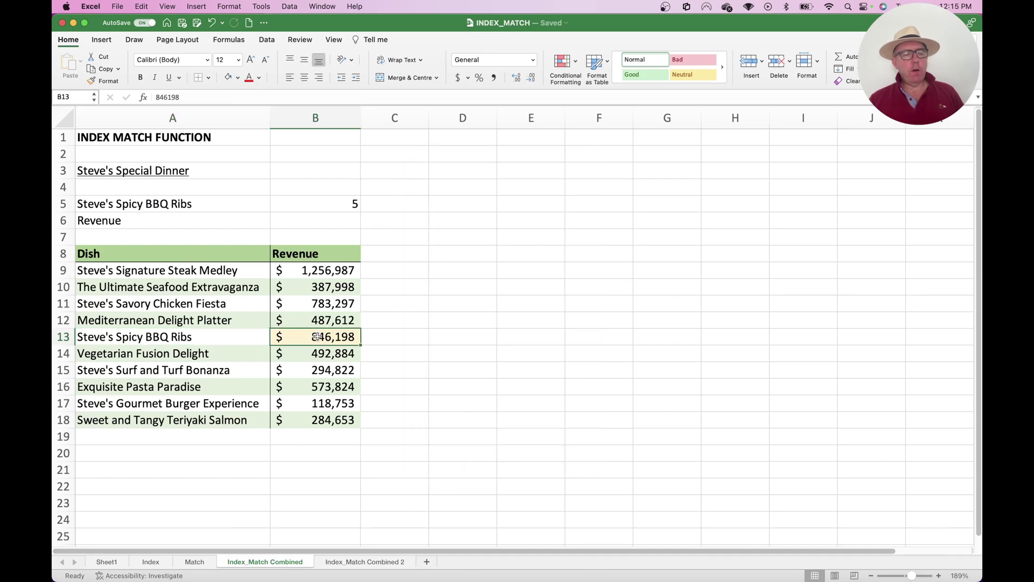
Insert the INDEX function into cell B6 using the array,row_num,column_num argument list, and move the Formula Builder beside the table.
{"action": "left_click", "coordinate": [317, 220]}
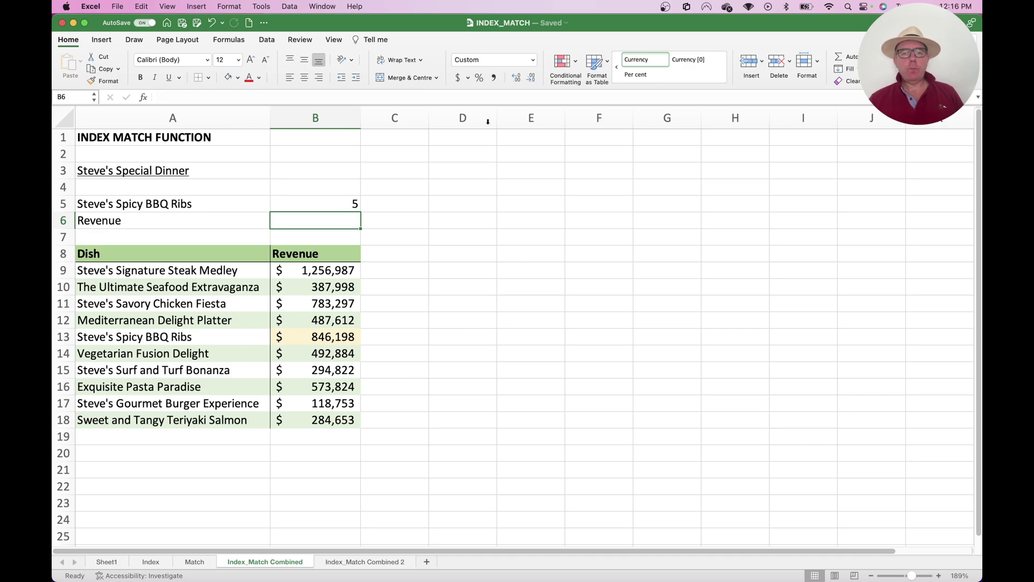
{"action": "left_click", "coordinate": [143, 96]}
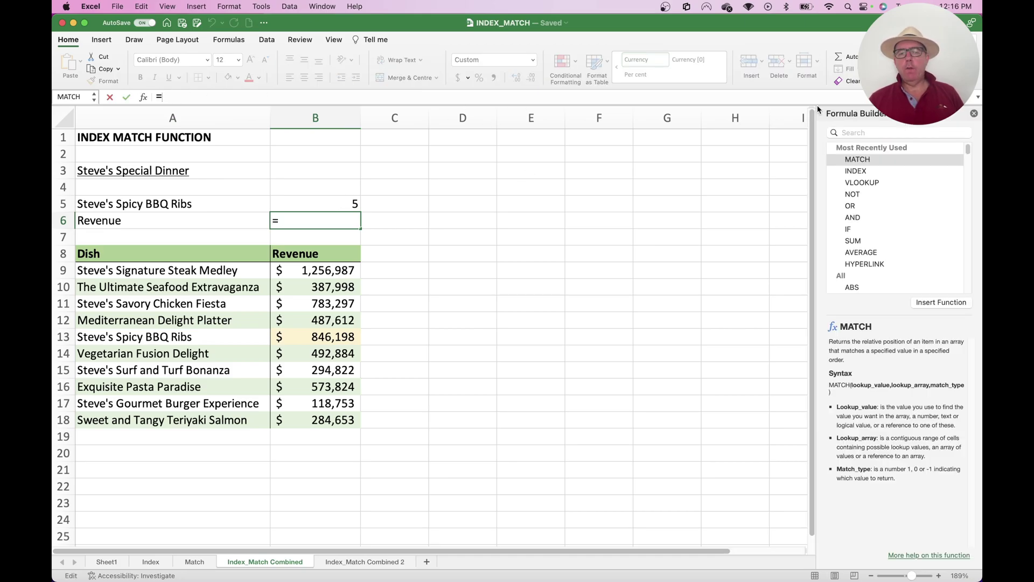
{"action": "left_click", "coordinate": [859, 171]}
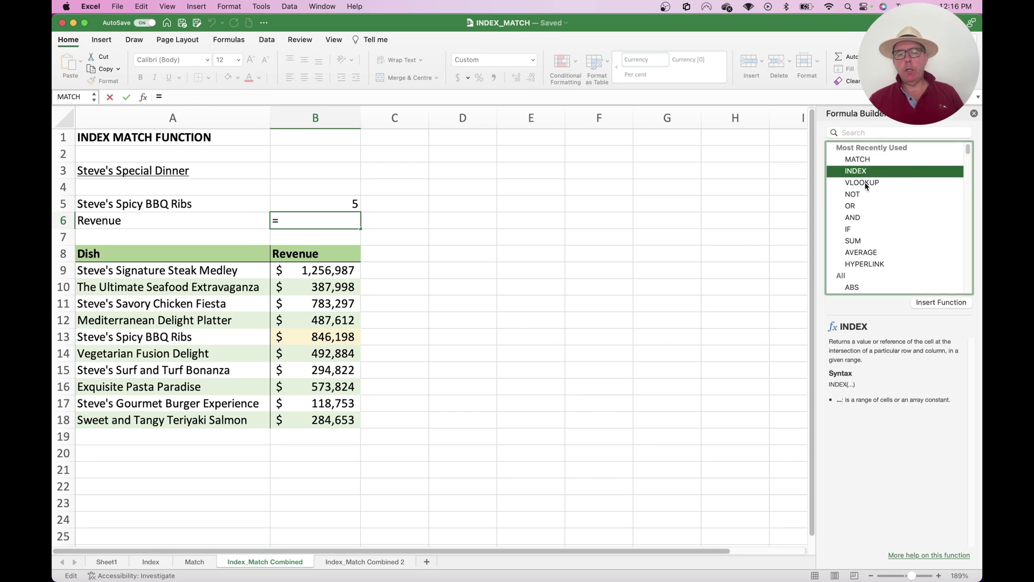
{"action": "left_click", "coordinate": [934, 304]}
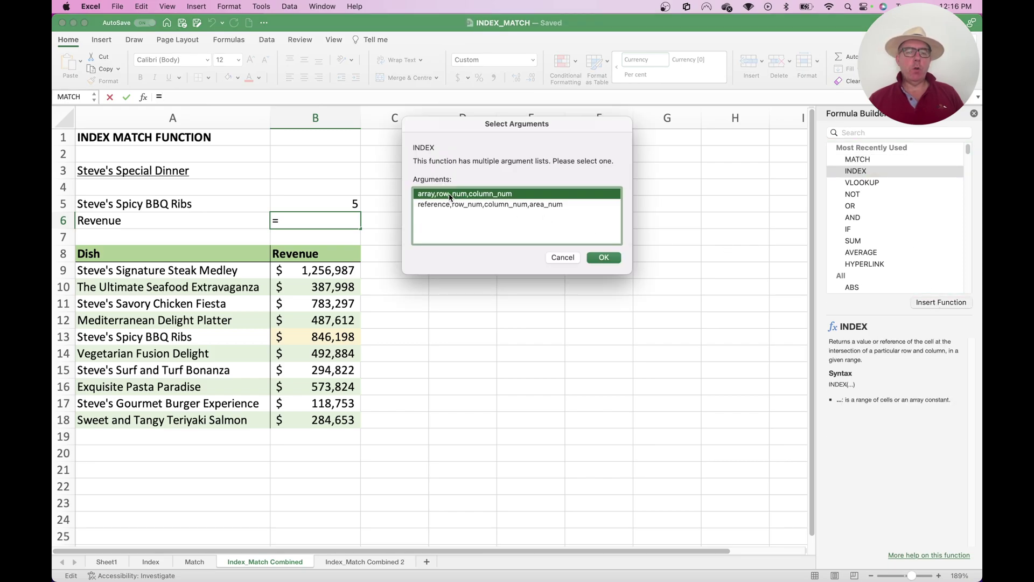
{"action": "left_click", "coordinate": [604, 257]}
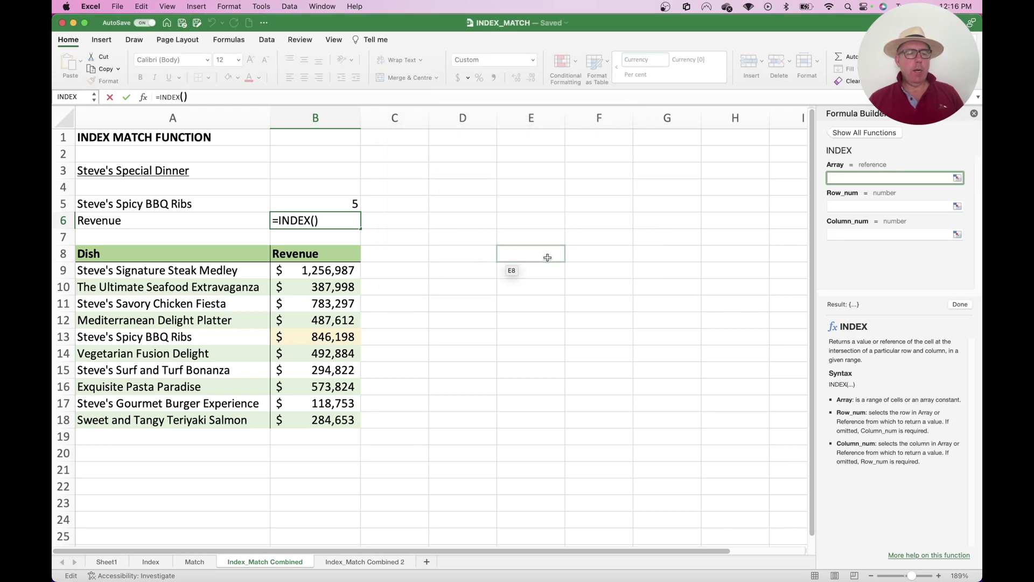
{"action": "left_click_drag", "start_coordinate": [856, 114], "coordinate": [525, 164]}
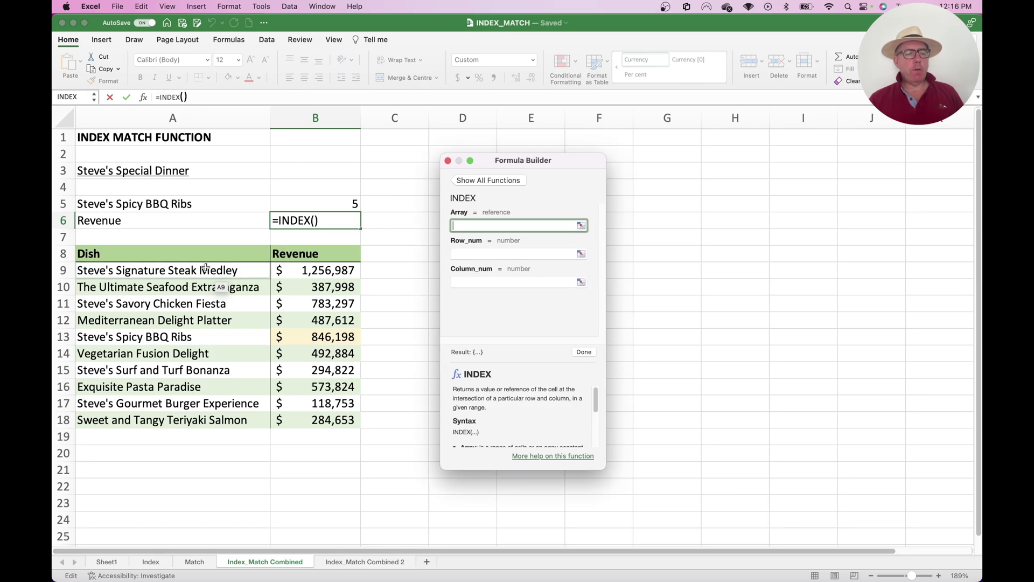
Complete B6's INDEX formula with array A9:B18, row number B5 and column number 2, and check it against the Steve's Spicy BBQ Ribs revenue.
{"action": "left_click_drag", "start_coordinate": [200, 270], "coordinate": [311, 412]}
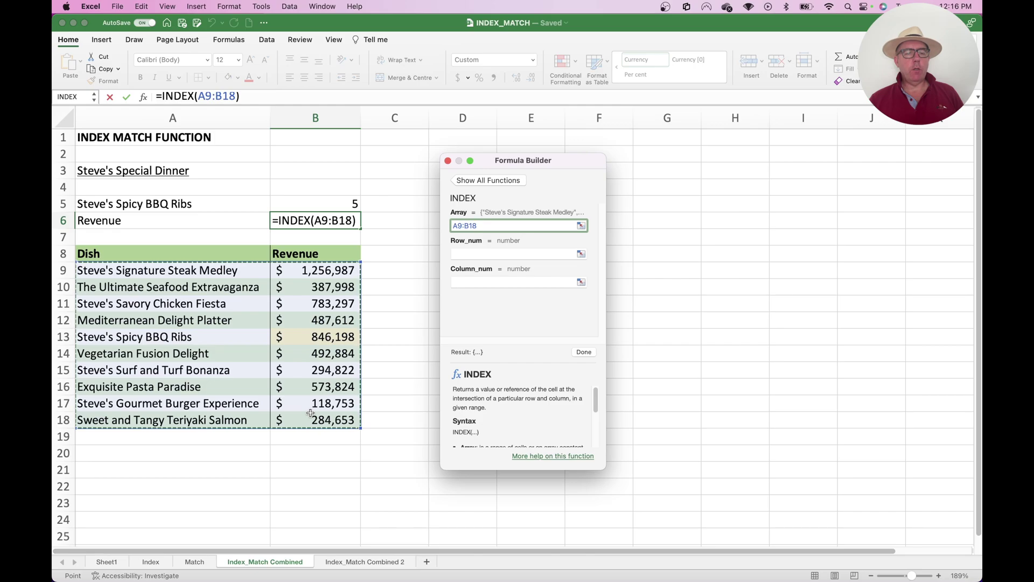
{"action": "left_click", "coordinate": [473, 251]}
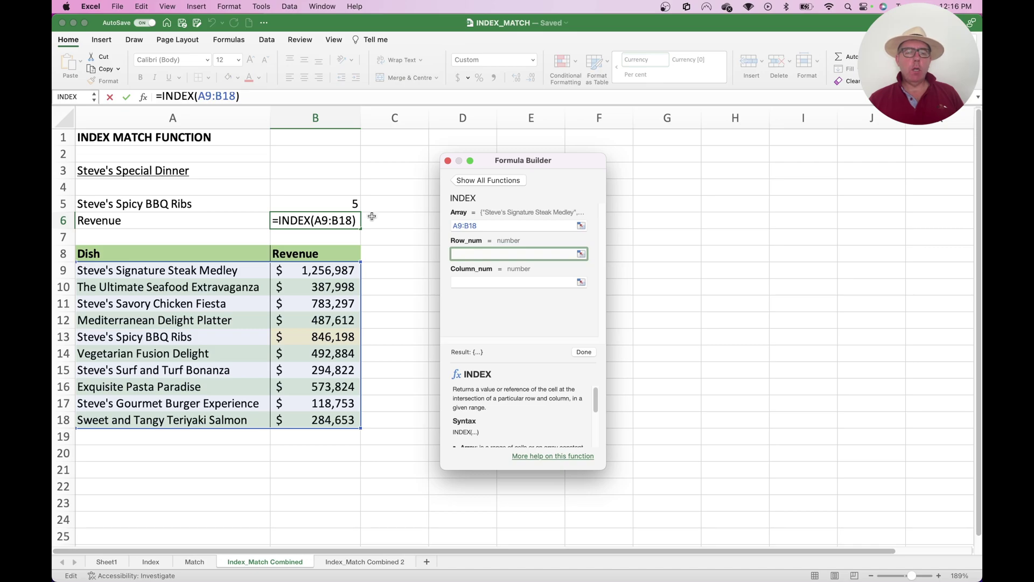
{"action": "left_click", "coordinate": [339, 204]}
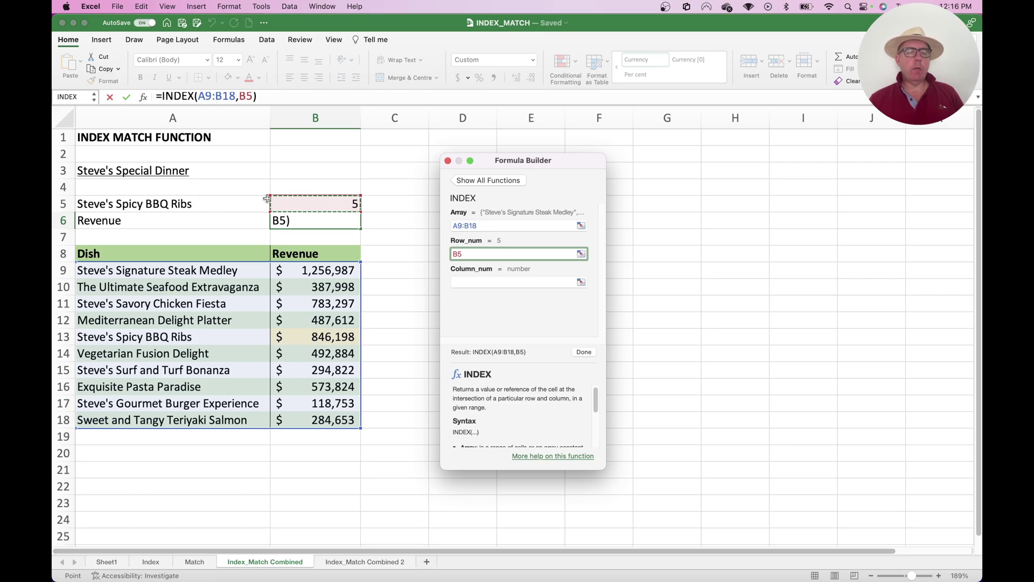
{"action": "left_click", "coordinate": [464, 281]}
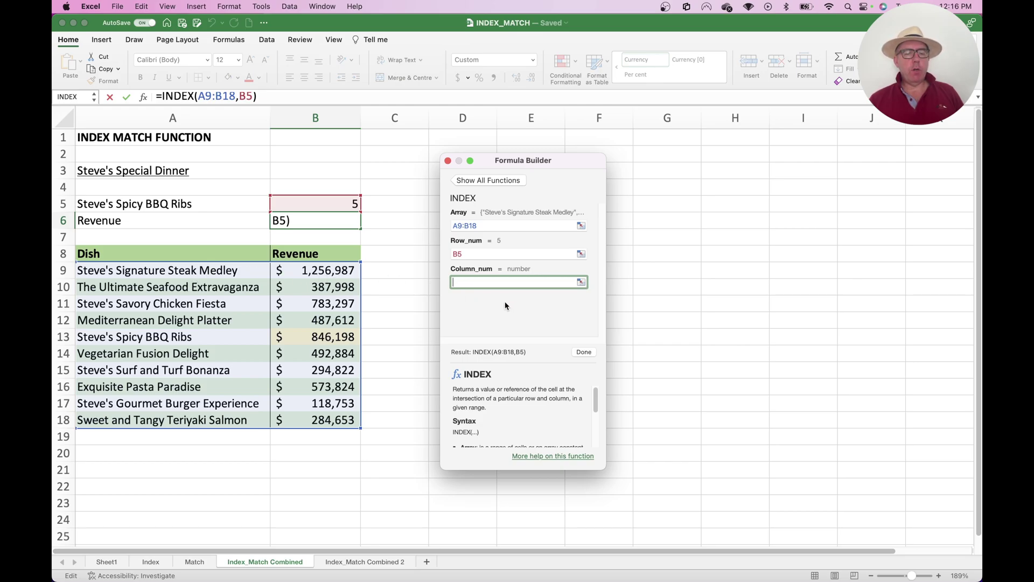
{"action": "type", "text": "2"}
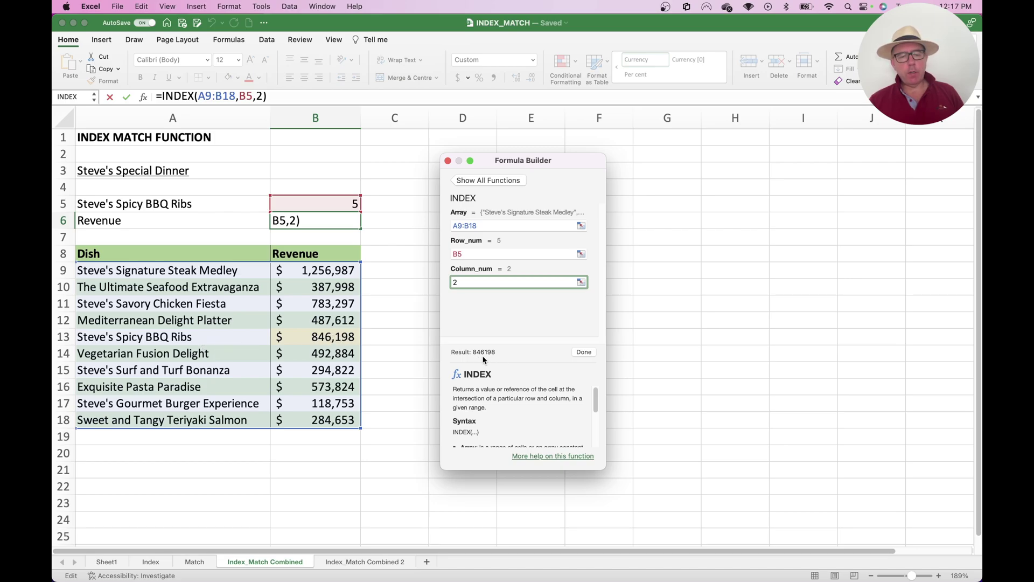
{"action": "left_click", "coordinate": [584, 353]}
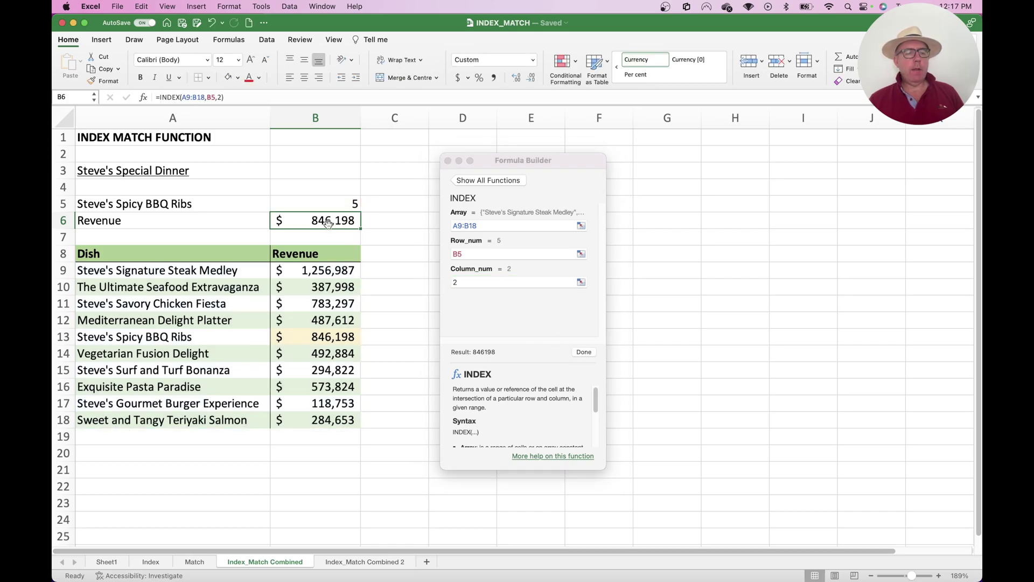
{"action": "left_click", "coordinate": [448, 161]}
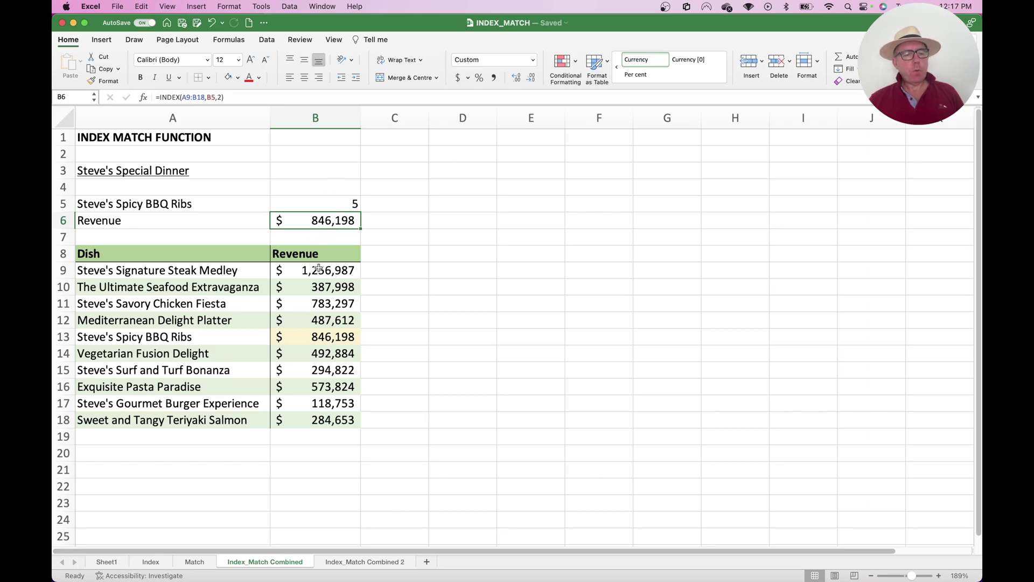
{"action": "left_click", "coordinate": [320, 336]}
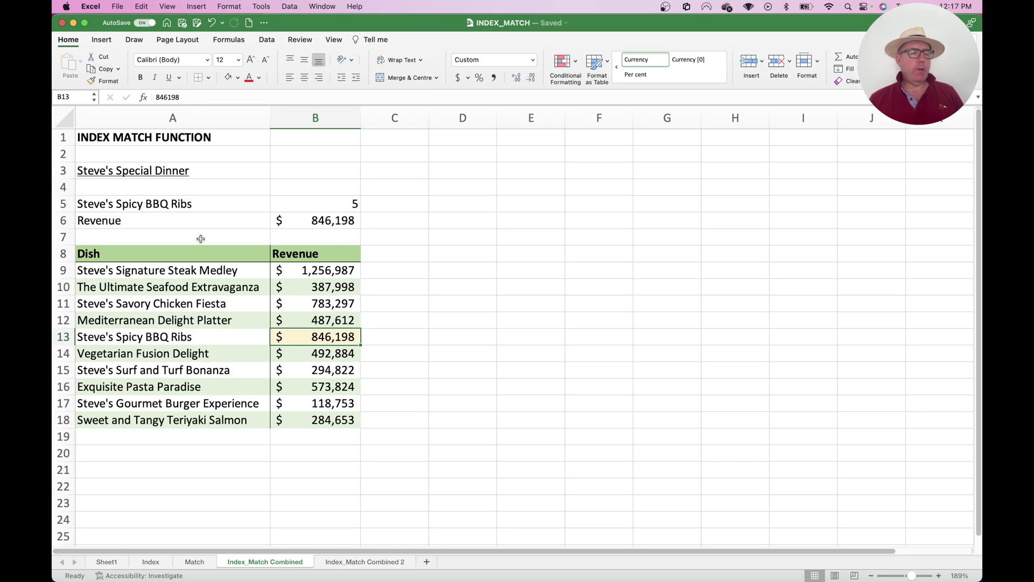
Change the lookup dish in cell A5 to Vegetarian Fusion Delight.
{"action": "left_click", "coordinate": [204, 204]}
{"action": "type", "text": "Veg"}
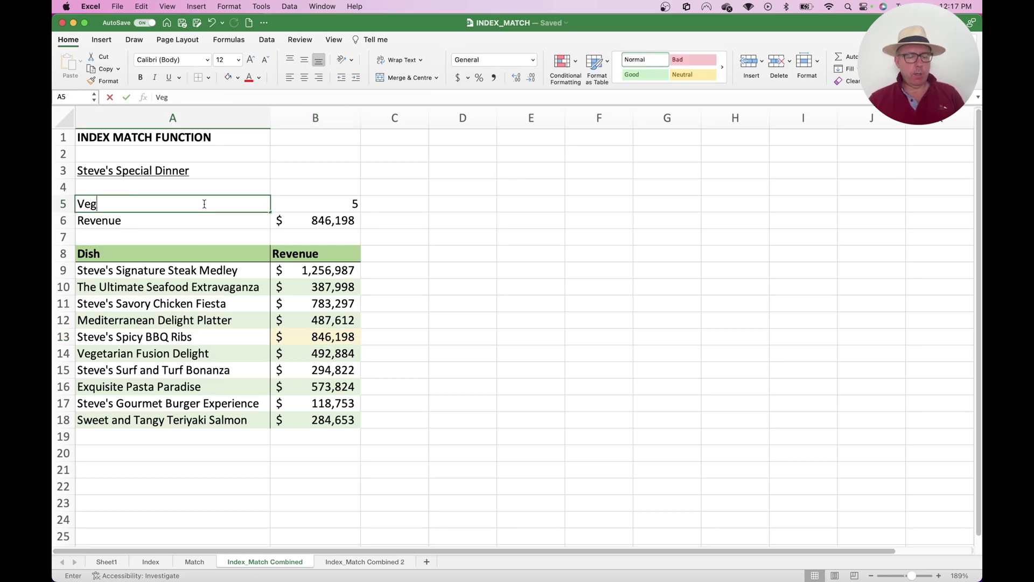
{"action": "type", "text": "etarian Fusion Delight"}
{"action": "key", "text": "Return"}
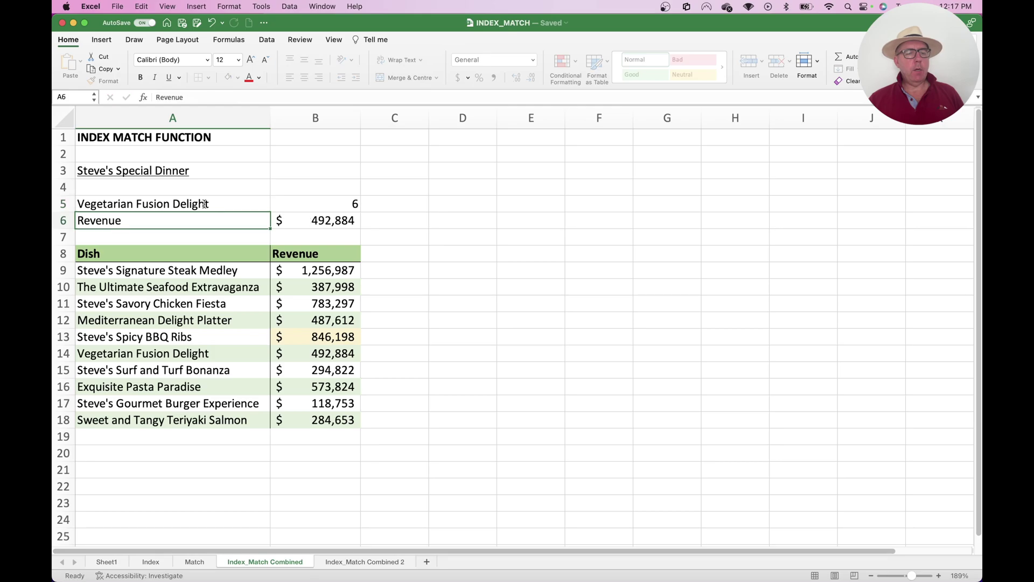
Count down the dishes from A9 towards Vegetarian Fusion Delight and check that dish's revenue cell in the table.
{"action": "left_click", "coordinate": [235, 270]}
{"action": "key", "text": "Down"}
{"action": "key", "text": "Down"}
{"action": "key", "text": "Down"}
{"action": "key", "text": "Down"}
{"action": "key", "text": "Down"}
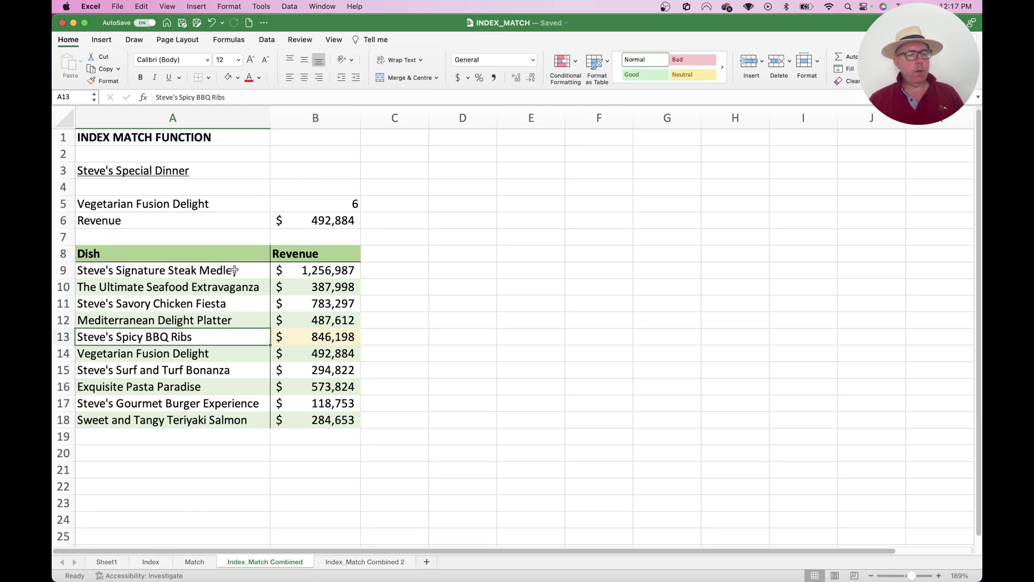
{"action": "left_click", "coordinate": [304, 350]}
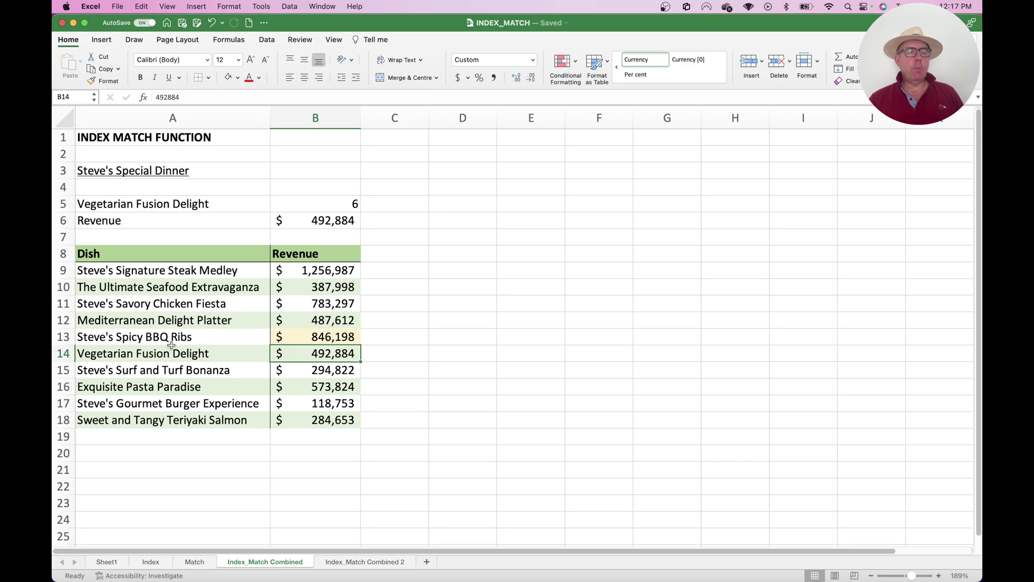
Add data validation to cell A5 that allows a list sourced from the dishes in A9:A18.
{"action": "left_click", "coordinate": [213, 205]}
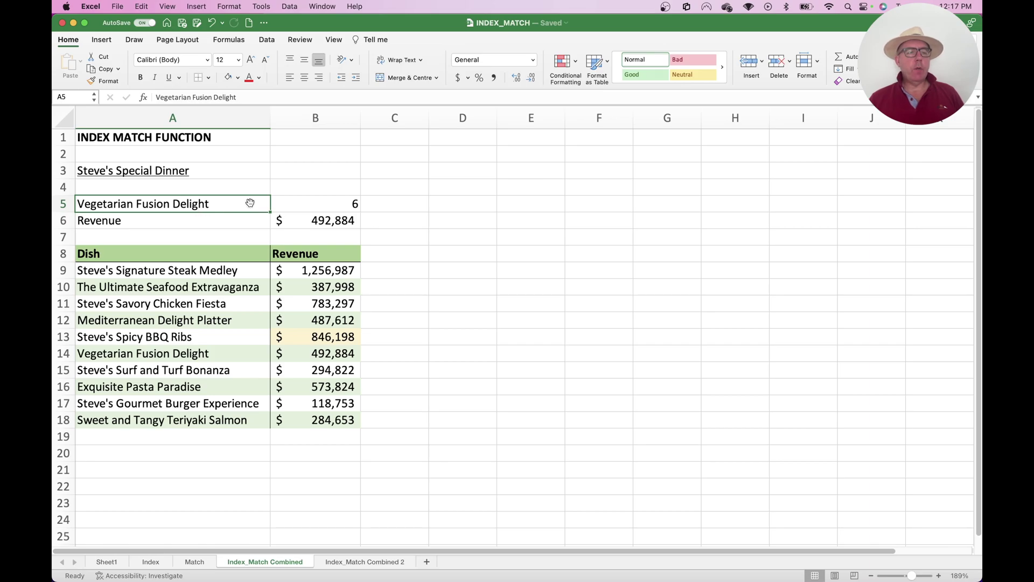
{"action": "left_click", "coordinate": [267, 39]}
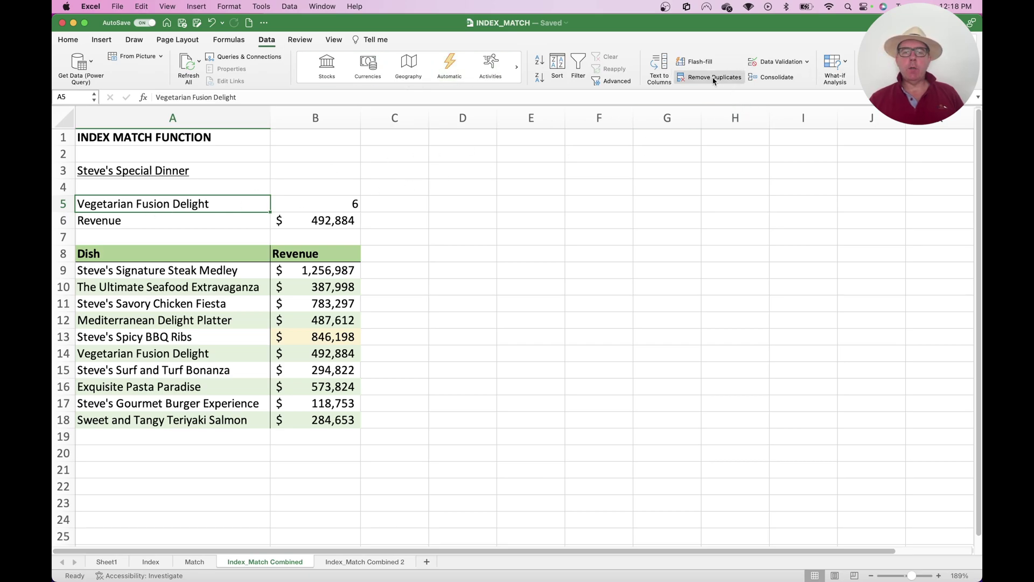
{"action": "left_click", "coordinate": [777, 62]}
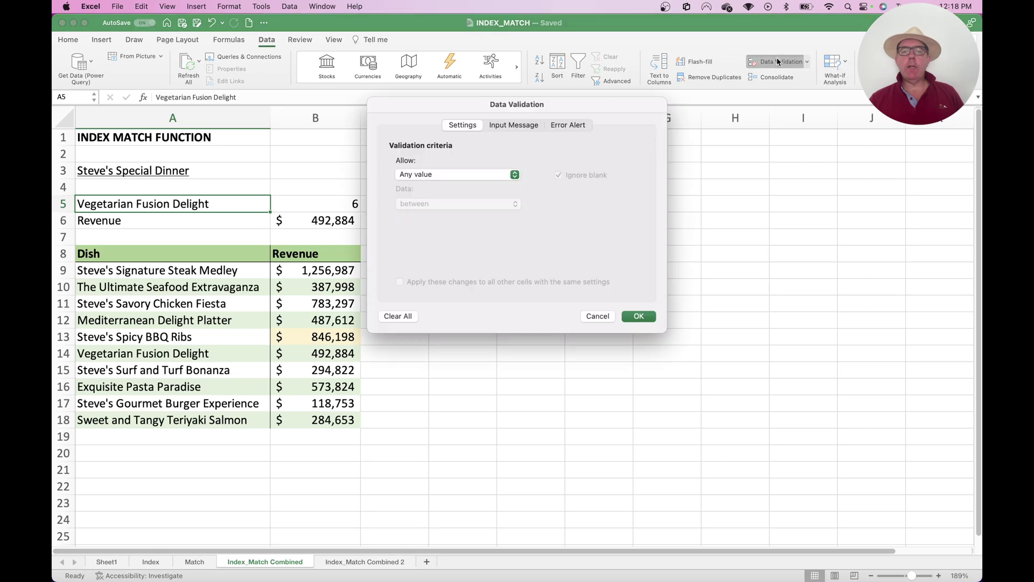
{"action": "left_click", "coordinate": [430, 179]}
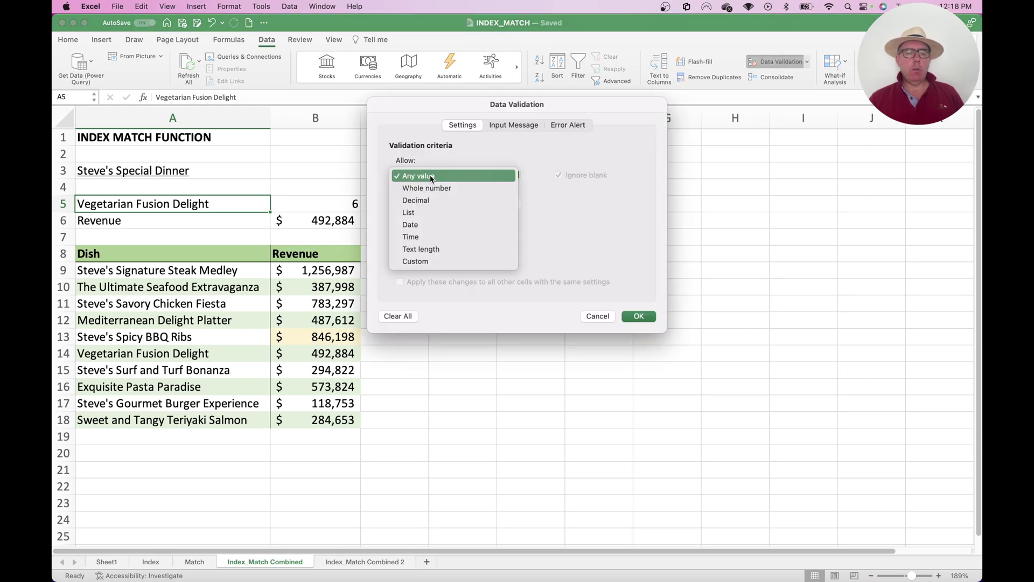
{"action": "left_click", "coordinate": [425, 212]}
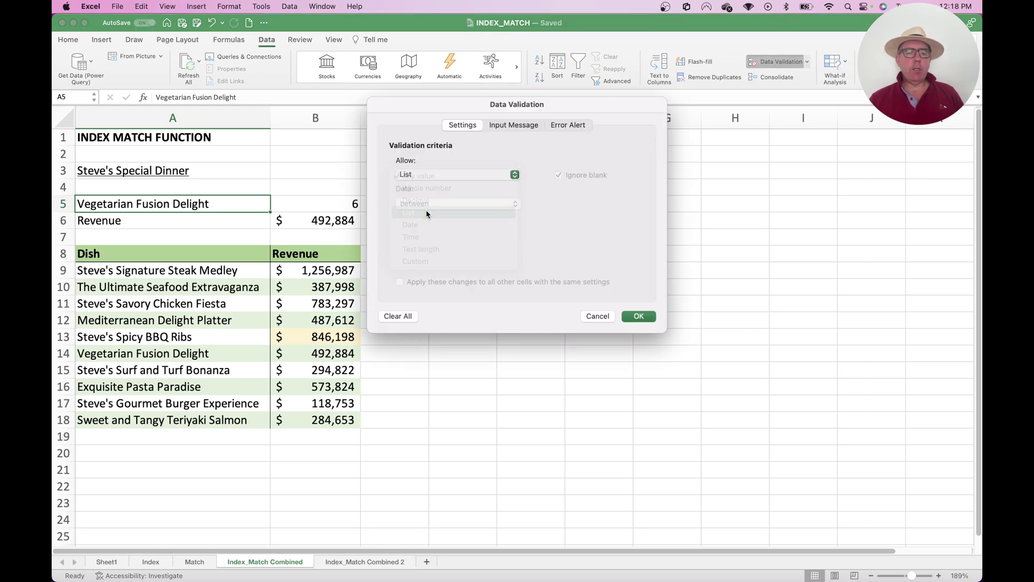
{"action": "left_click", "coordinate": [438, 232]}
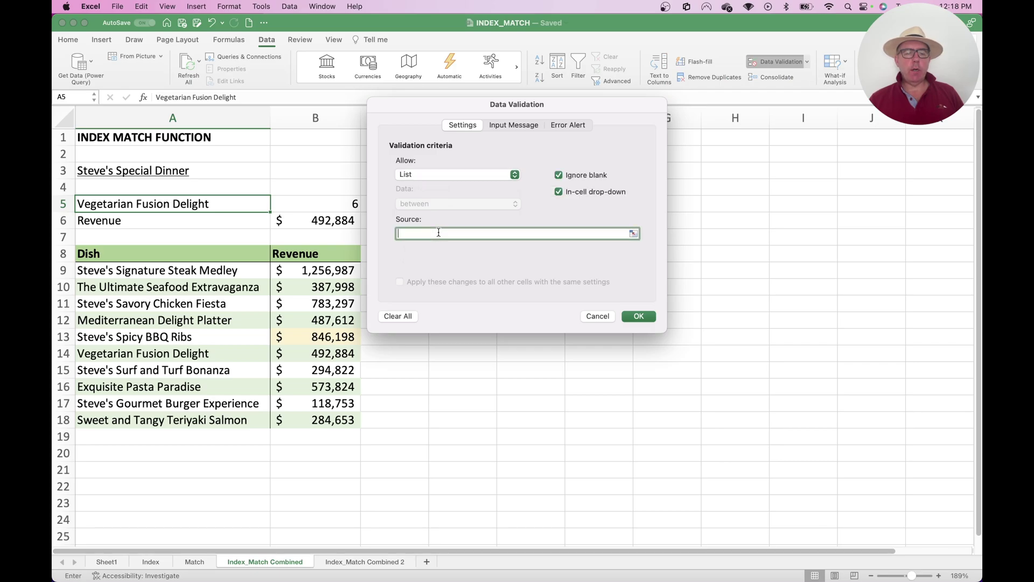
{"action": "left_click", "coordinate": [183, 270]}
{"action": "left_click_drag", "start_coordinate": [184, 270], "coordinate": [183, 416]}
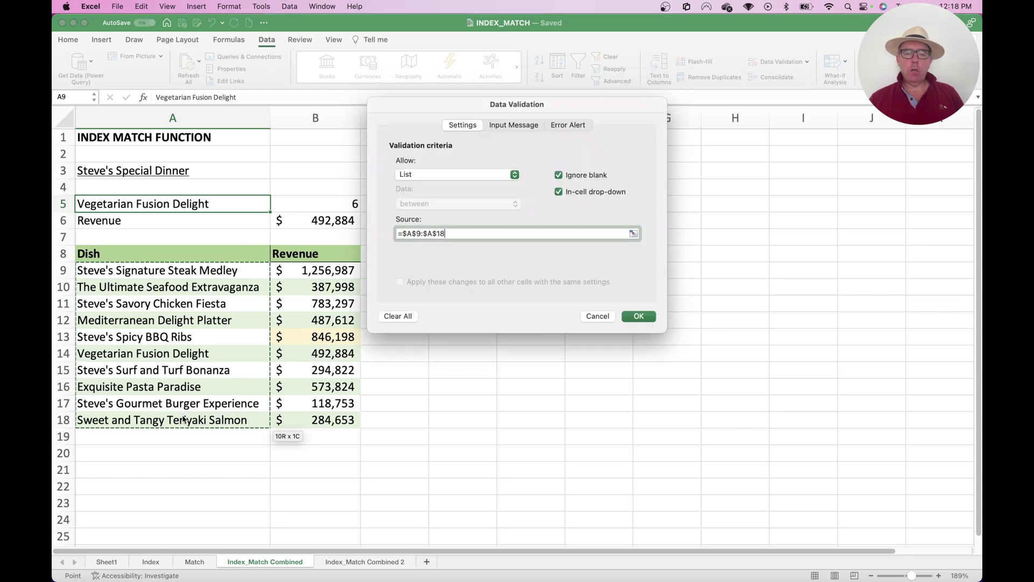
{"action": "left_click", "coordinate": [640, 316]}
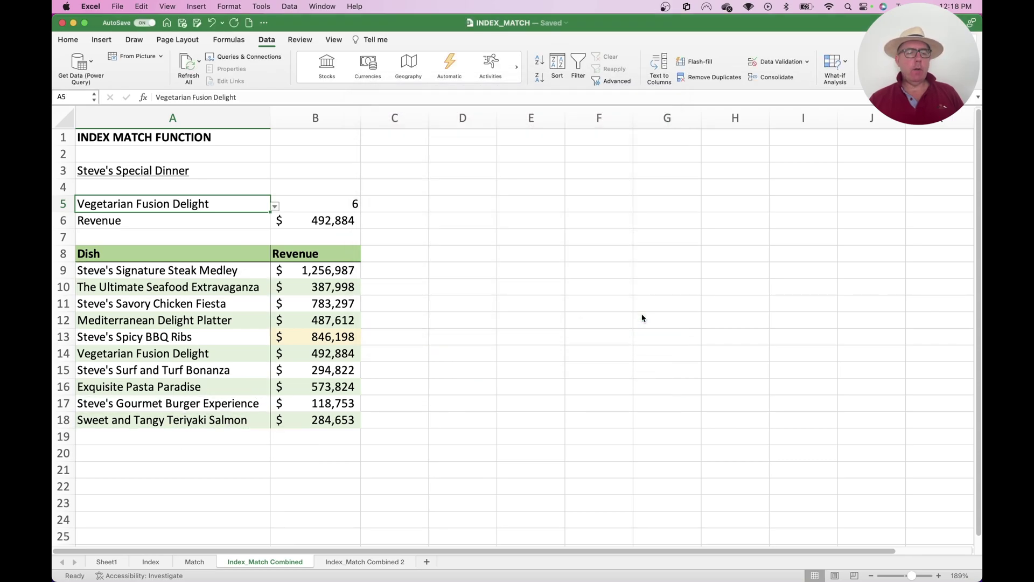
Choose Steve's Savory Chicken Fiesta from A5's drop-down list and check its row position and revenue in the table.
{"action": "left_click", "coordinate": [275, 206]}
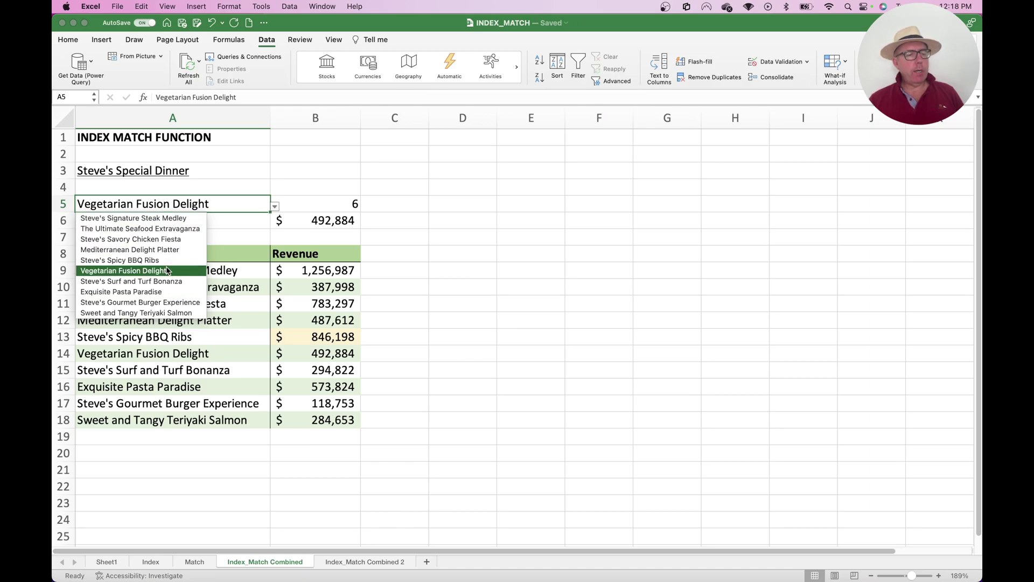
{"action": "left_click", "coordinate": [164, 241]}
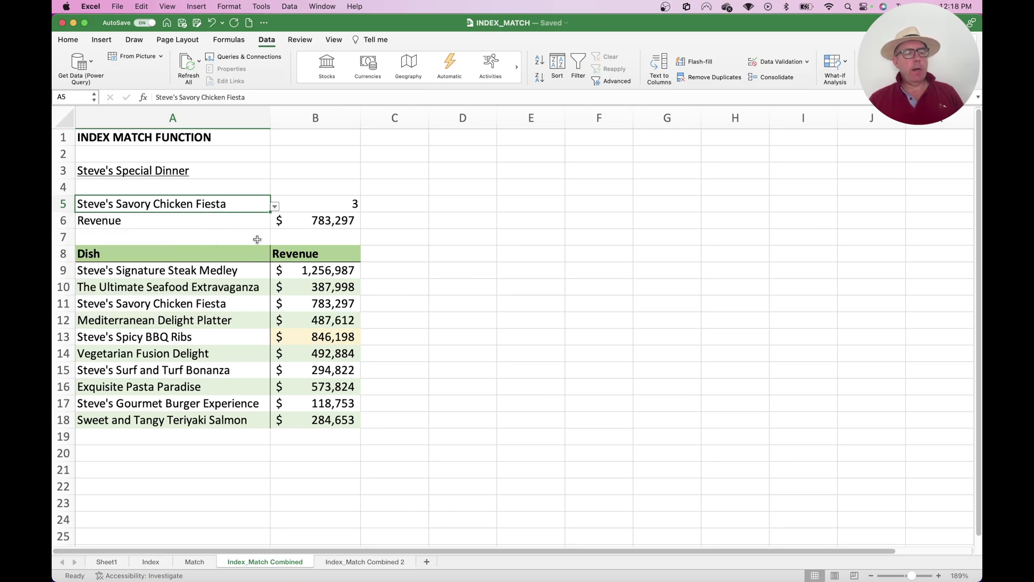
{"action": "left_click", "coordinate": [201, 271]}
{"action": "key", "text": "Down"}
{"action": "key", "text": "Down"}
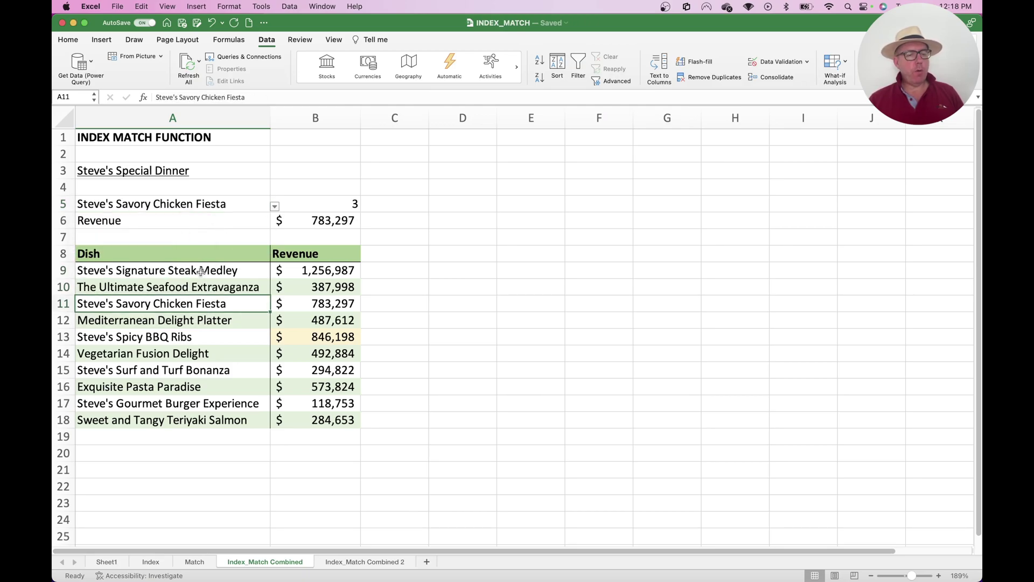
{"action": "key", "text": "Right"}
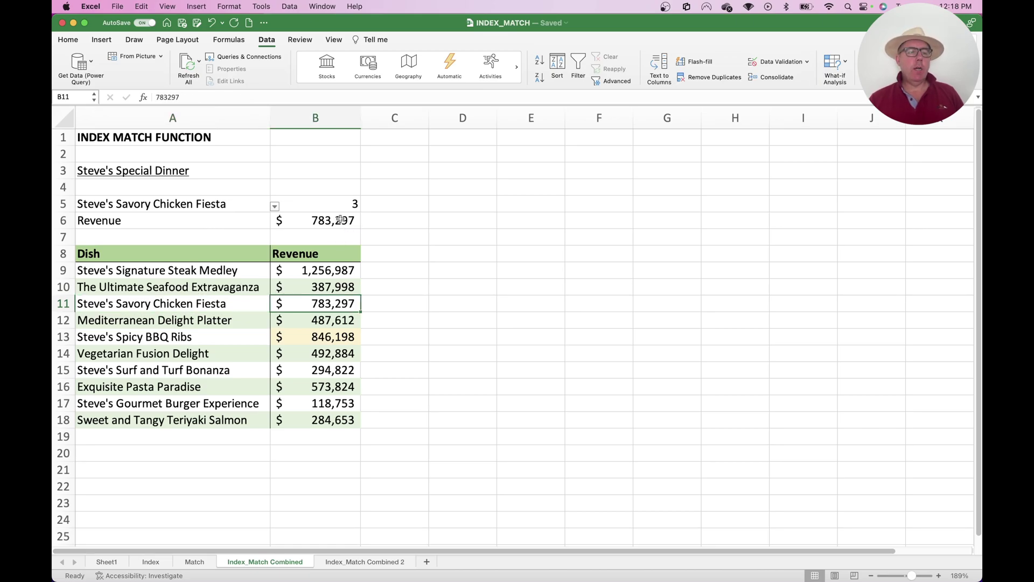
Choose Steve's Gourmet Burger Experience as the lookup dish from A5's drop-down list.
{"action": "left_click", "coordinate": [269, 203]}
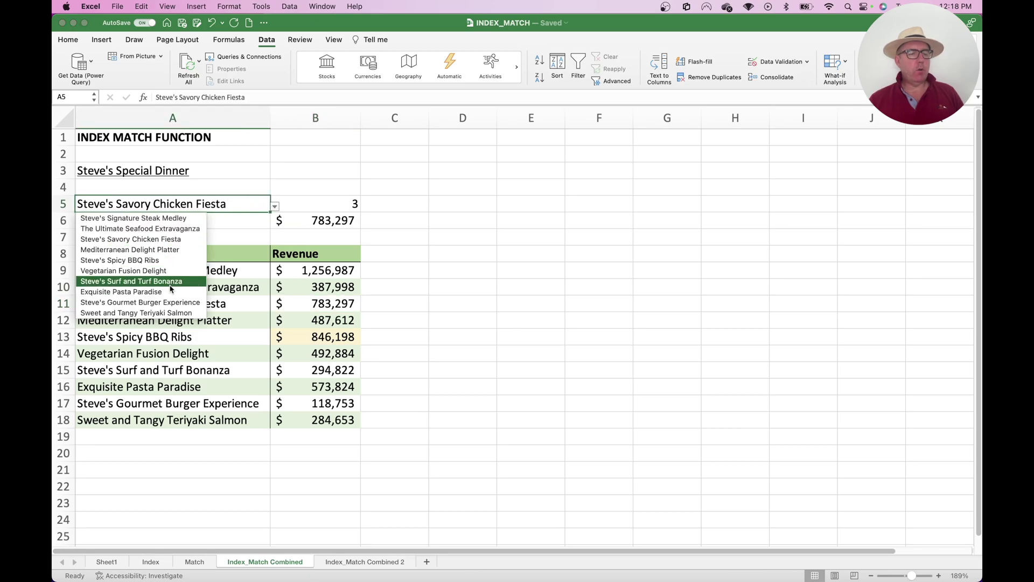
{"action": "left_click", "coordinate": [169, 303]}
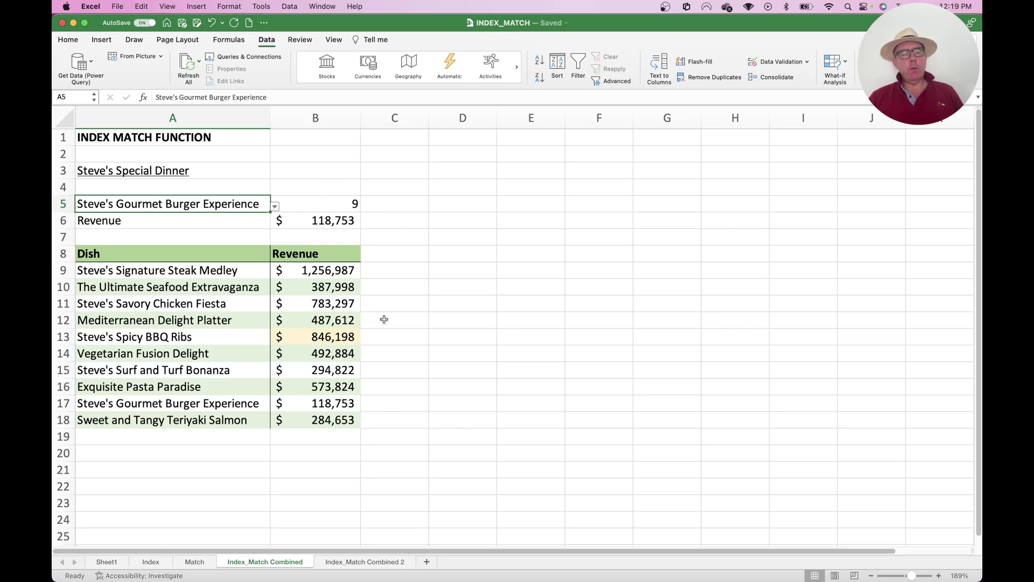
Open the Index_Match Combined 2 sheet and examine the table's dish column, total revenue column and per-city revenues.
{"action": "left_click", "coordinate": [371, 562]}
{"action": "left_click", "coordinate": [419, 248]}
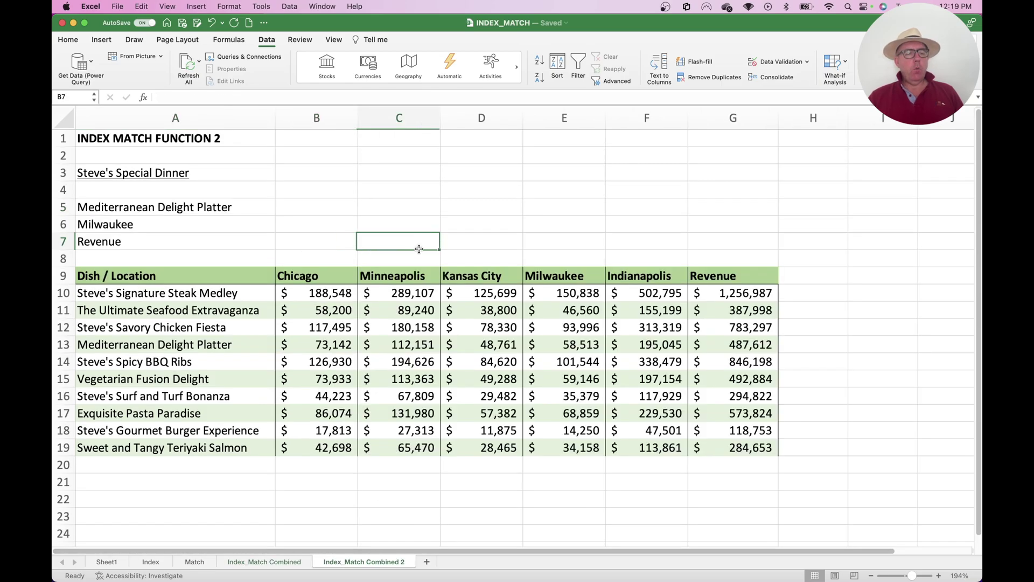
{"action": "left_click_drag", "start_coordinate": [182, 277], "coordinate": [177, 448]}
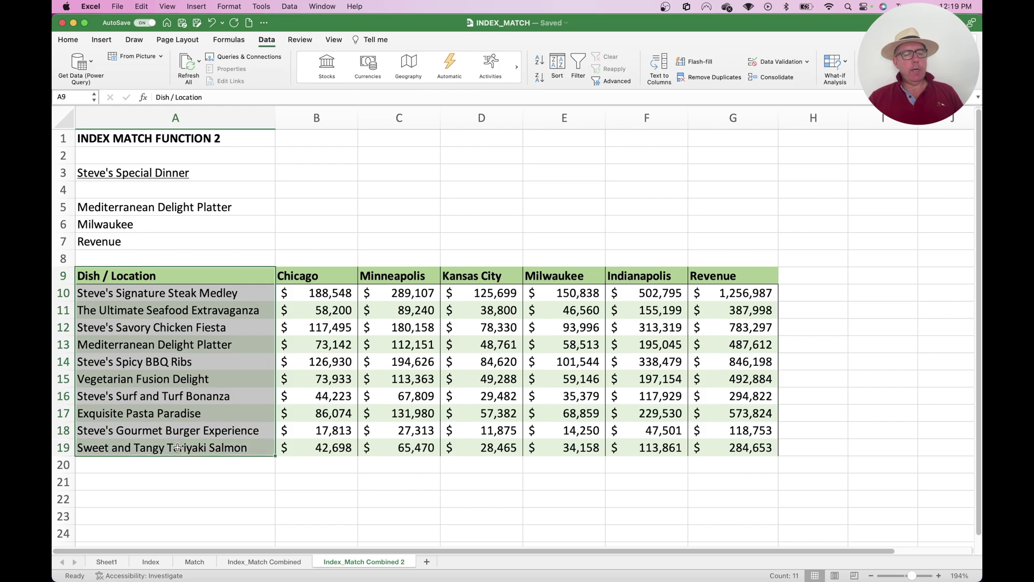
{"action": "left_click_drag", "start_coordinate": [724, 276], "coordinate": [740, 441]}
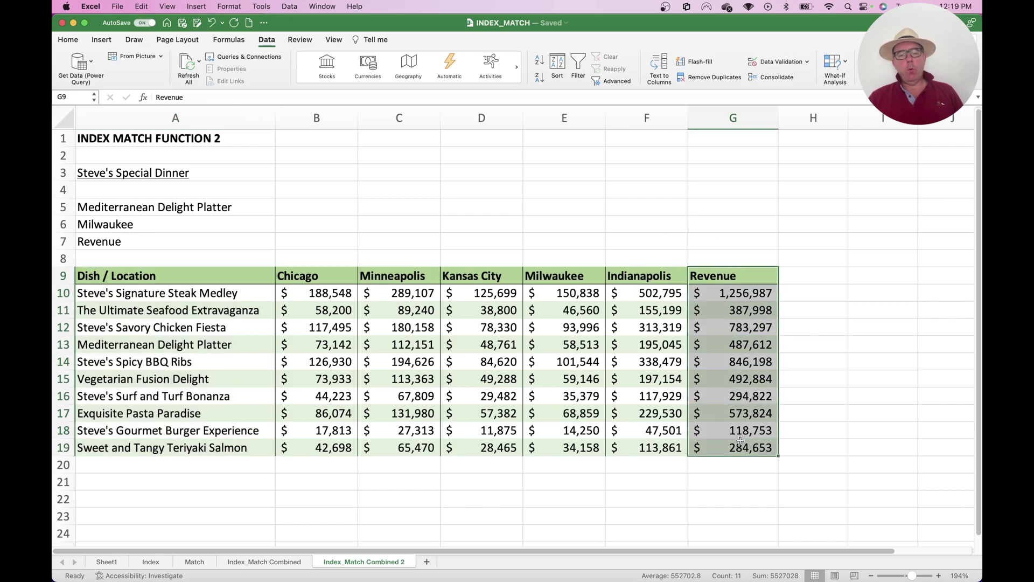
{"action": "left_click", "coordinate": [329, 277]}
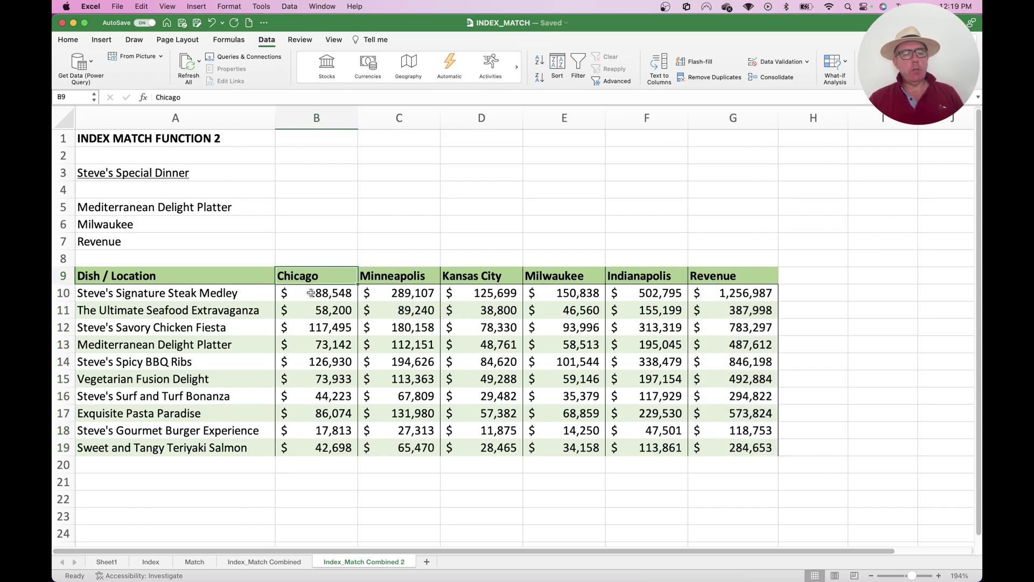
{"action": "left_click_drag", "start_coordinate": [327, 294], "coordinate": [643, 447]}
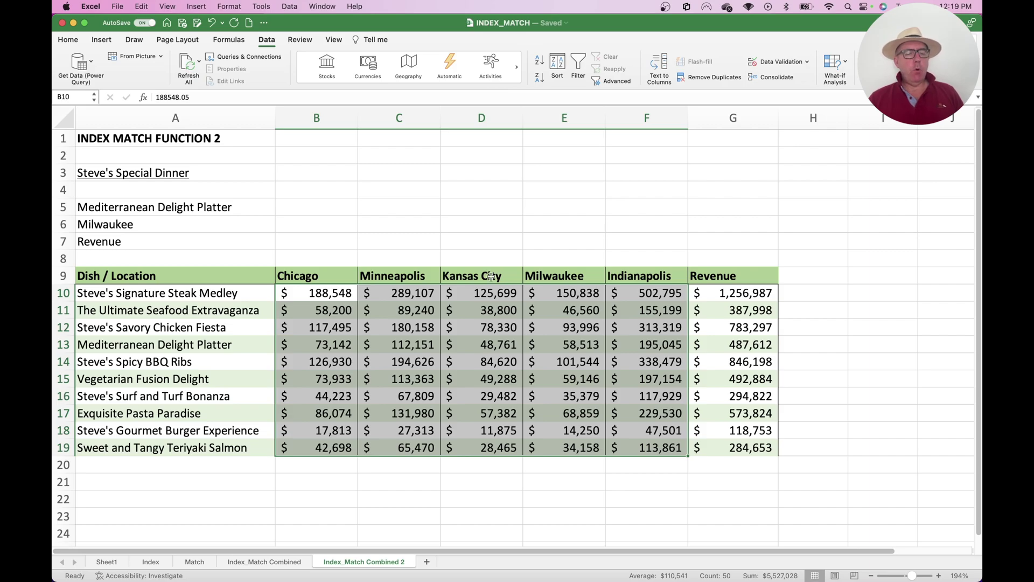
Review the empty formula cells B5, B6 and B7 beside the dish, location and revenue labels.
{"action": "left_click", "coordinate": [319, 219]}
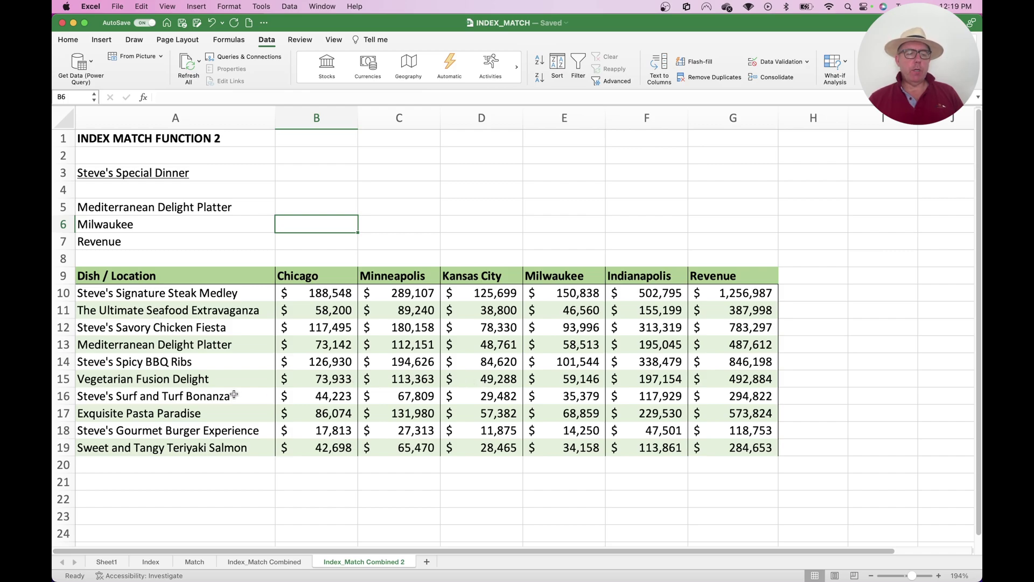
{"action": "left_click", "coordinate": [313, 202]}
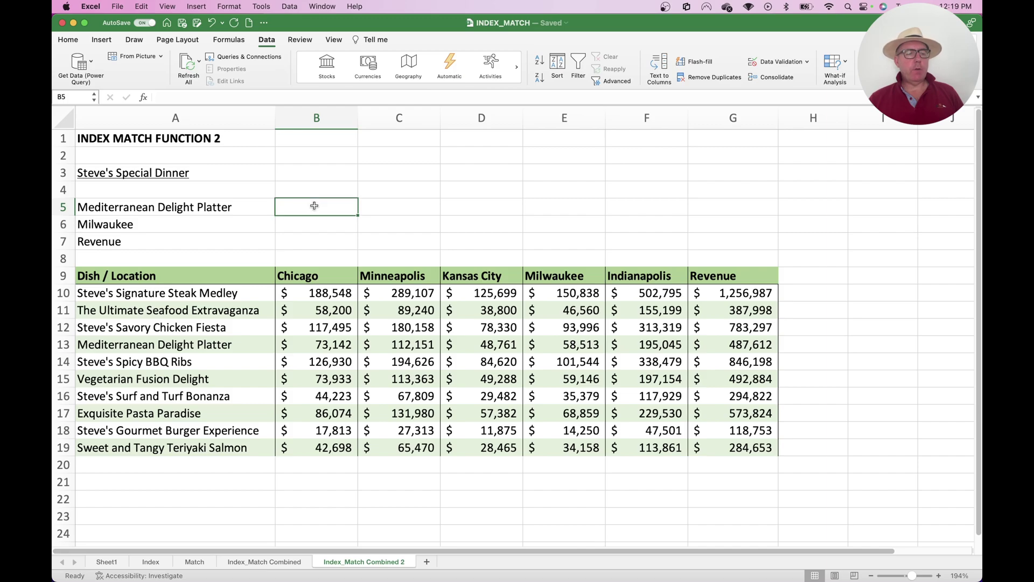
{"action": "left_click", "coordinate": [313, 225]}
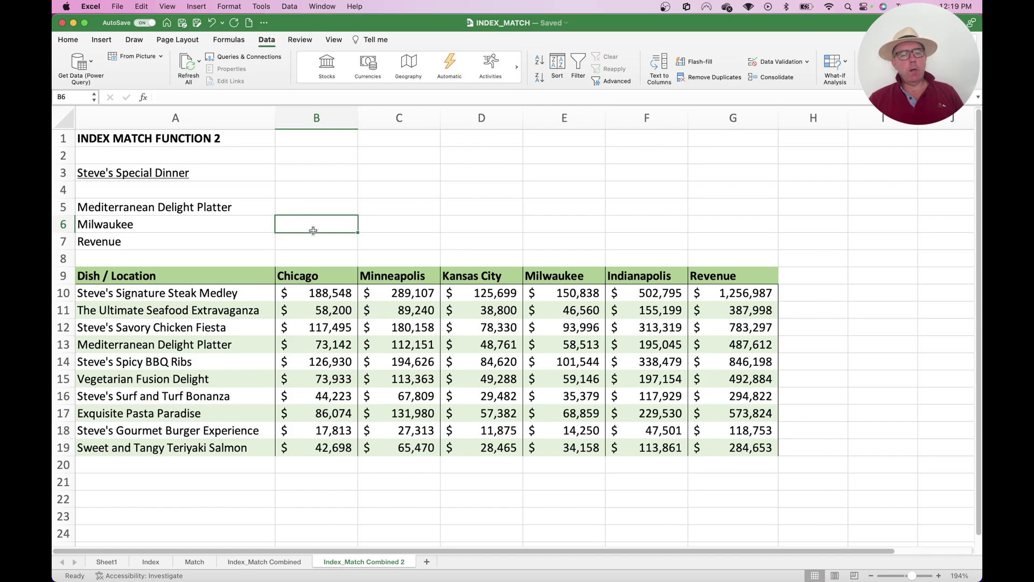
{"action": "left_click", "coordinate": [314, 242]}
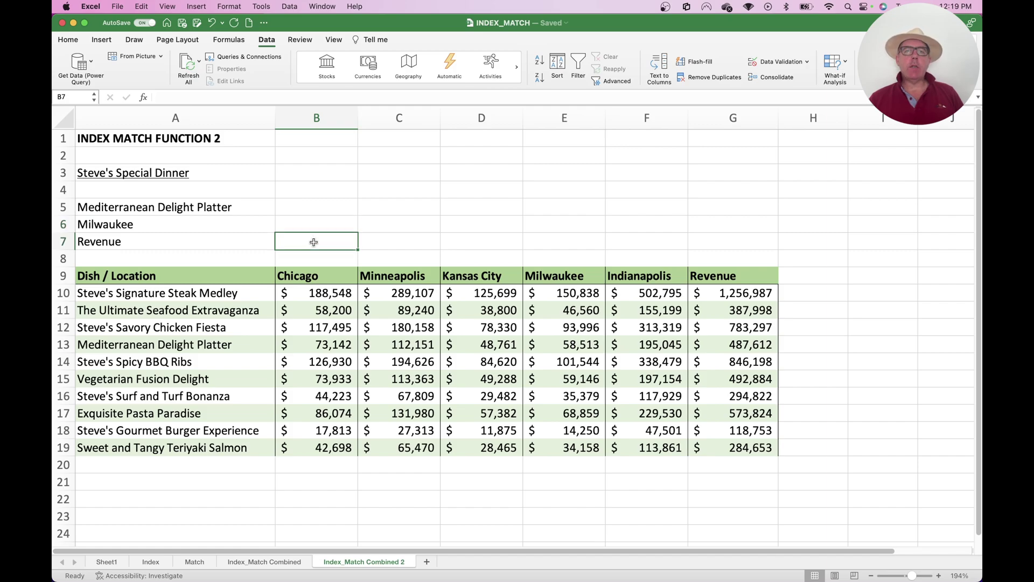
Build a MATCH formula in B5 that looks up the dish in A5 within A10:A19, using match type 0.
{"action": "left_click", "coordinate": [318, 208]}
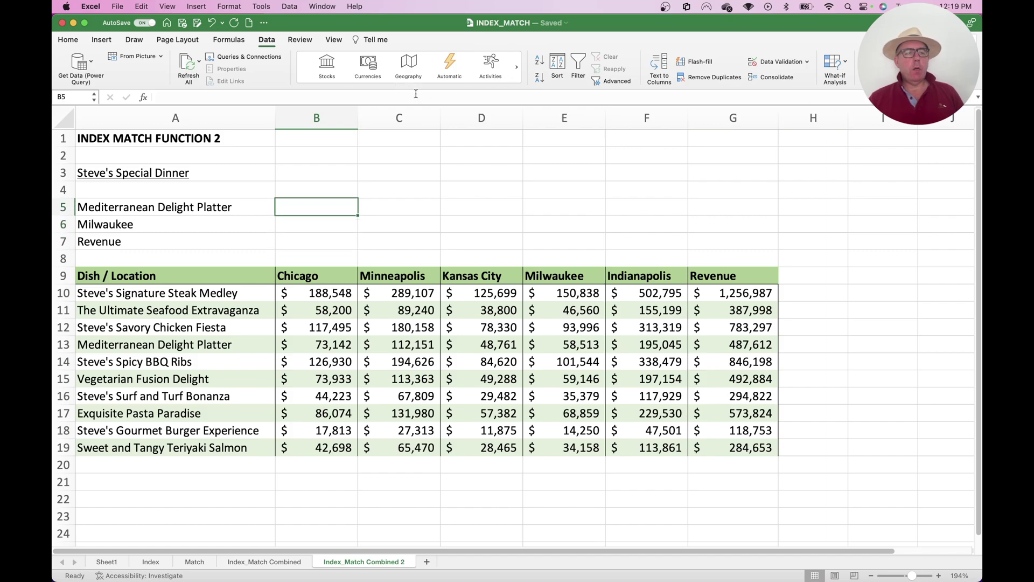
{"action": "left_click", "coordinate": [144, 98]}
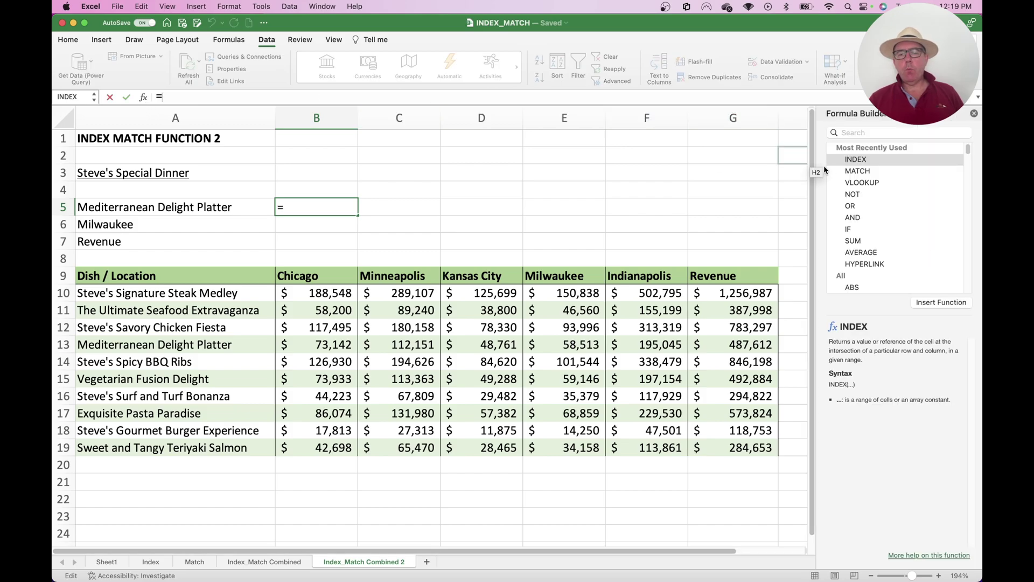
{"action": "left_click", "coordinate": [856, 172]}
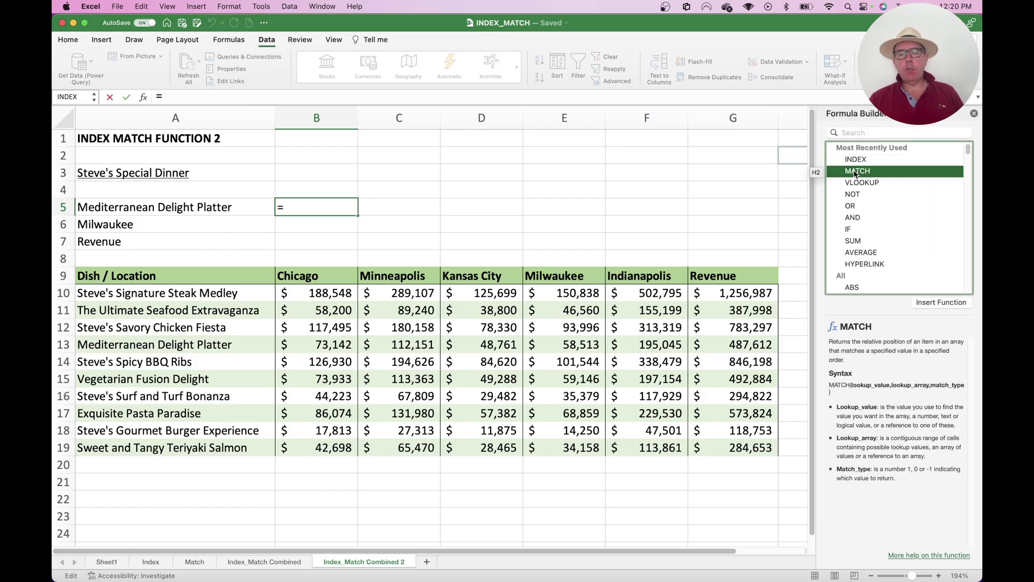
{"action": "left_click", "coordinate": [940, 303]}
{"action": "left_click_drag", "start_coordinate": [843, 115], "coordinate": [607, 152]}
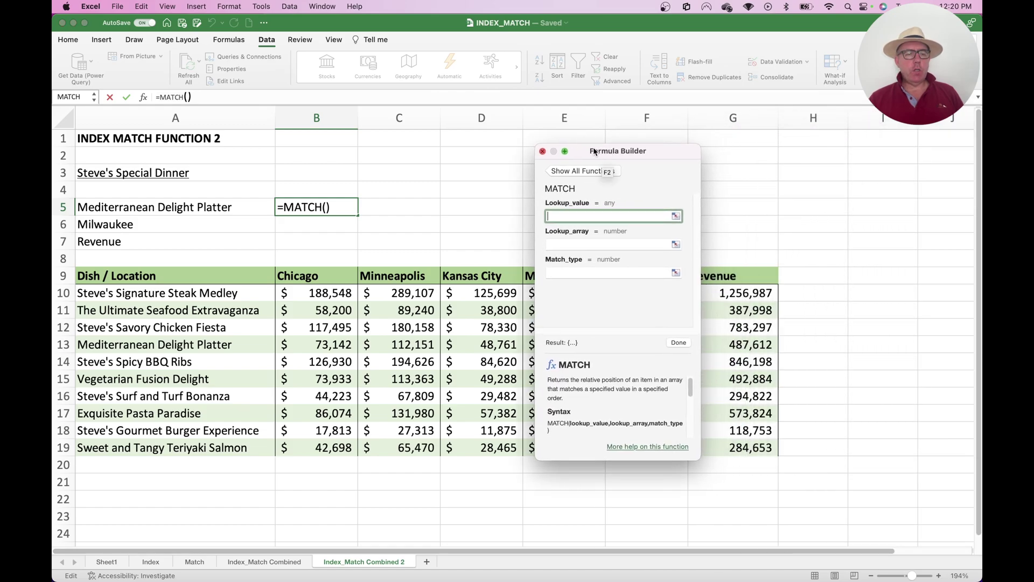
{"action": "left_click", "coordinate": [219, 210]}
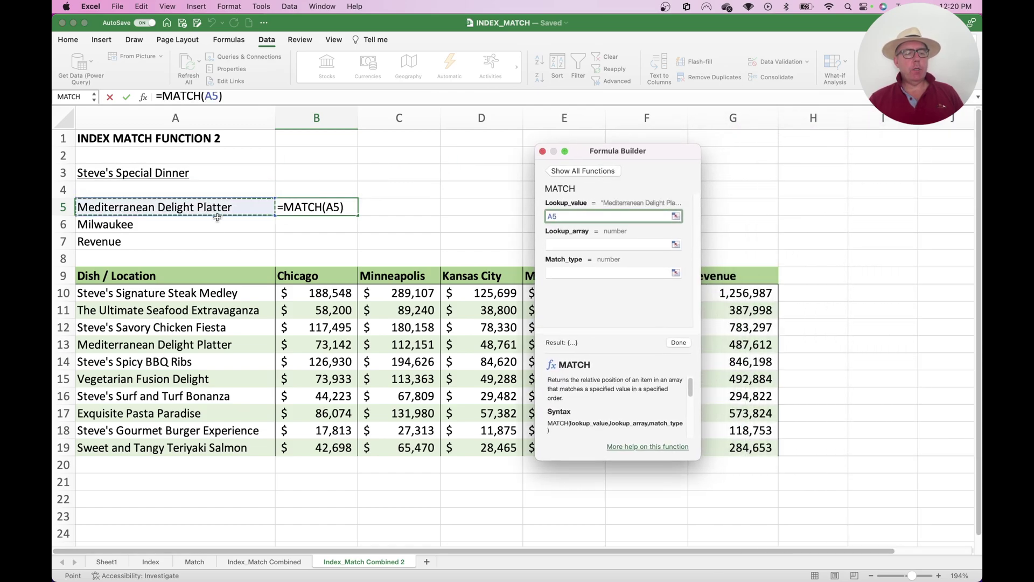
{"action": "left_click", "coordinate": [564, 246]}
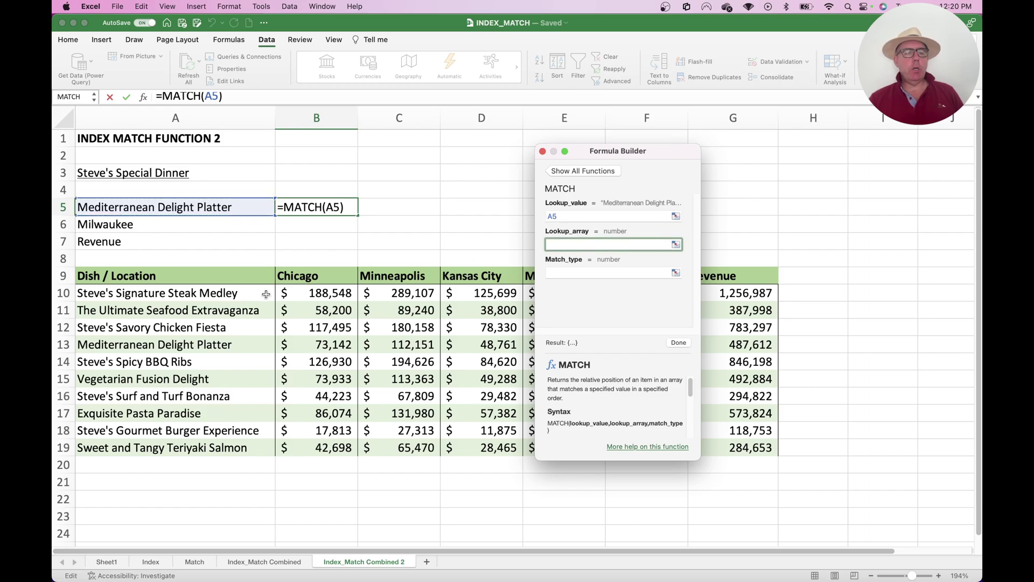
{"action": "left_click_drag", "start_coordinate": [231, 294], "coordinate": [223, 450]}
{"action": "left_click", "coordinate": [577, 273]}
{"action": "type", "text": "0"}
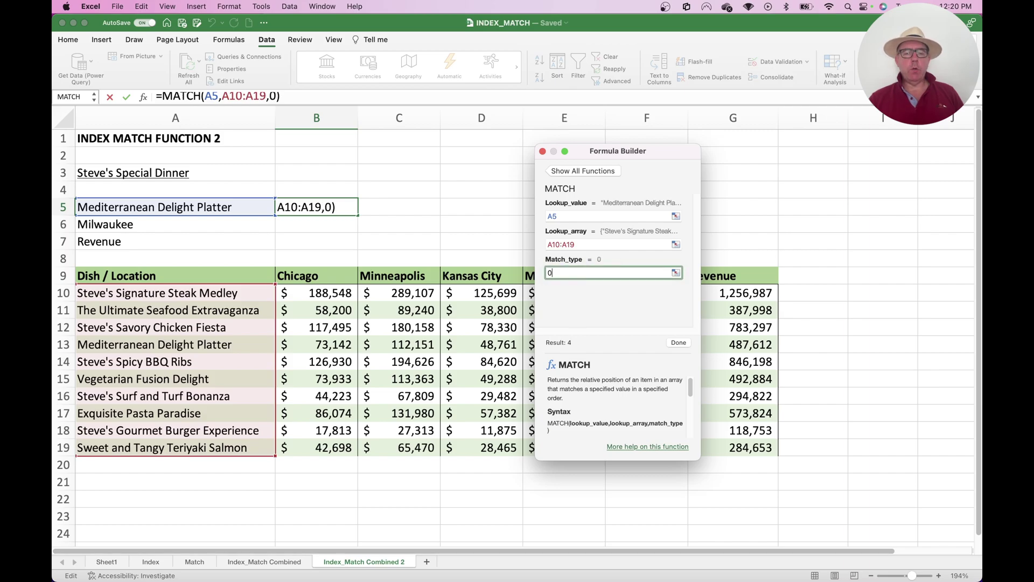
{"action": "left_click", "coordinate": [682, 343]}
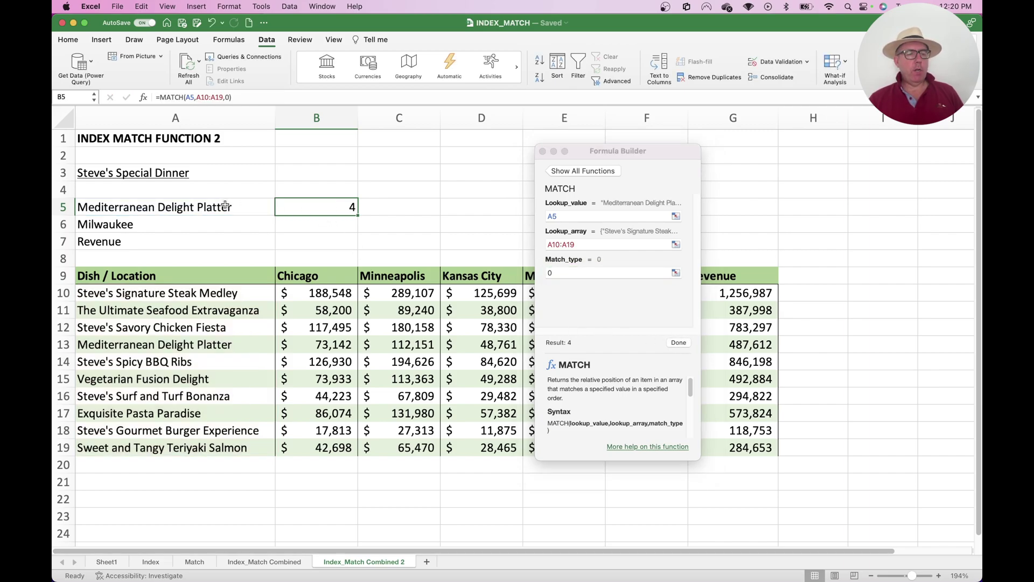
Count down the dish column from A10 to Mediterranean Delight Platter to check its row position against B5.
{"action": "left_click", "coordinate": [205, 291]}
{"action": "key", "text": "Down"}
{"action": "key", "text": "Down"}
{"action": "key", "text": "Down"}
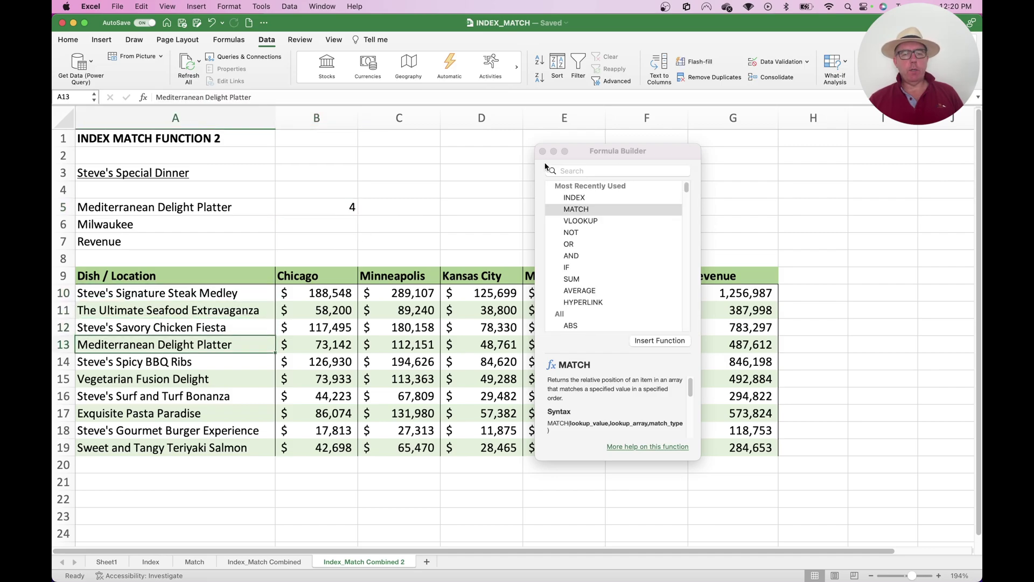
{"action": "left_click", "coordinate": [543, 151]}
{"action": "left_click", "coordinate": [334, 221]}
{"action": "left_click", "coordinate": [450, 226]}
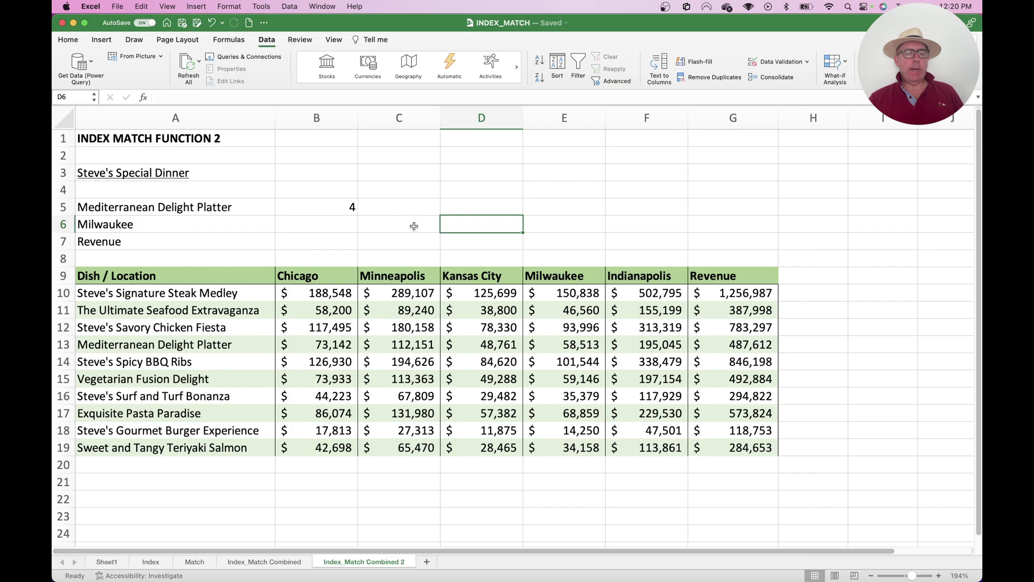
Build a MATCH formula in B6 that looks up the city in A6 within header row A9:G9, using match type 0.
{"action": "left_click", "coordinate": [322, 224]}
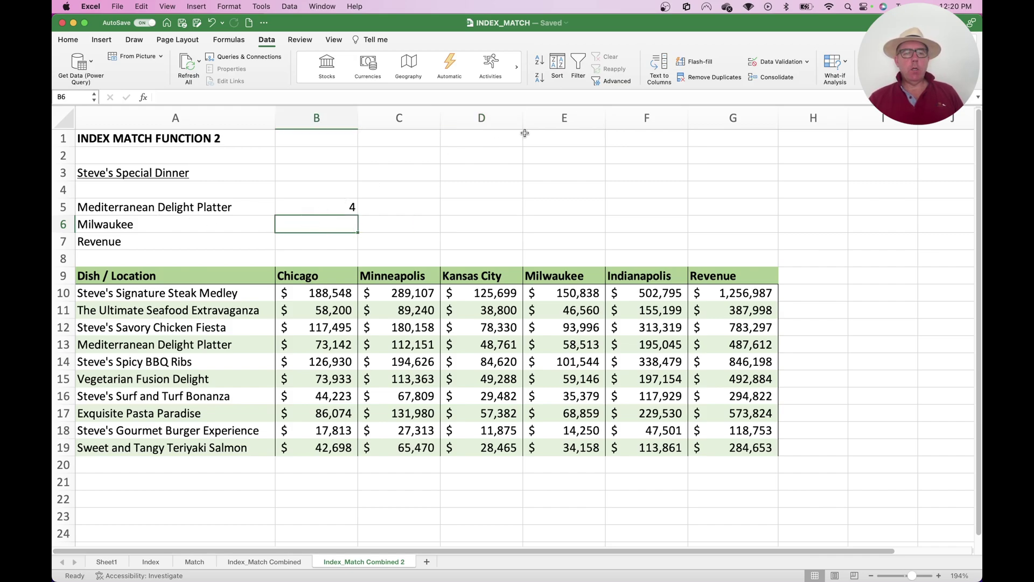
{"action": "left_click", "coordinate": [144, 98]}
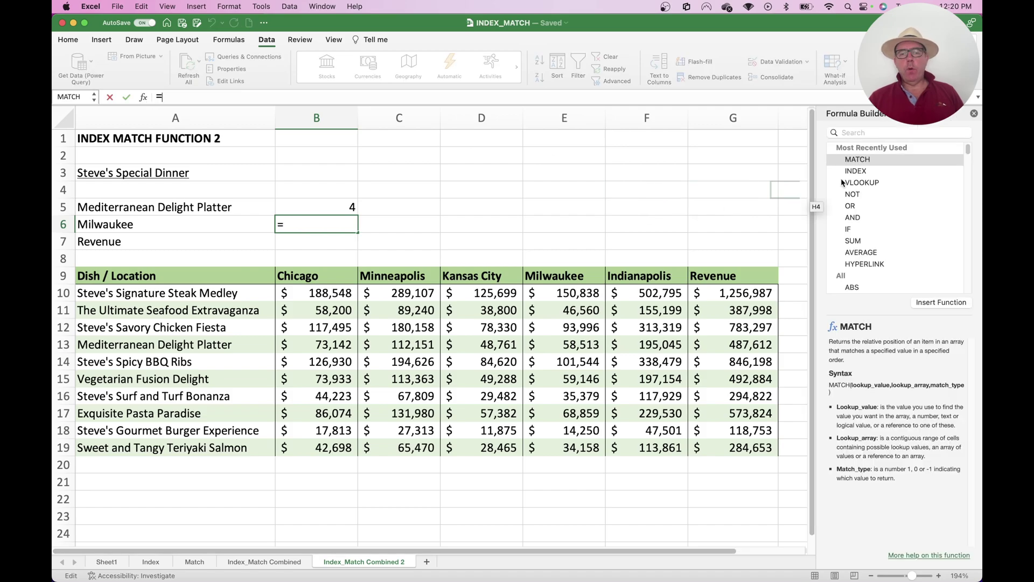
{"action": "left_click", "coordinate": [883, 159]}
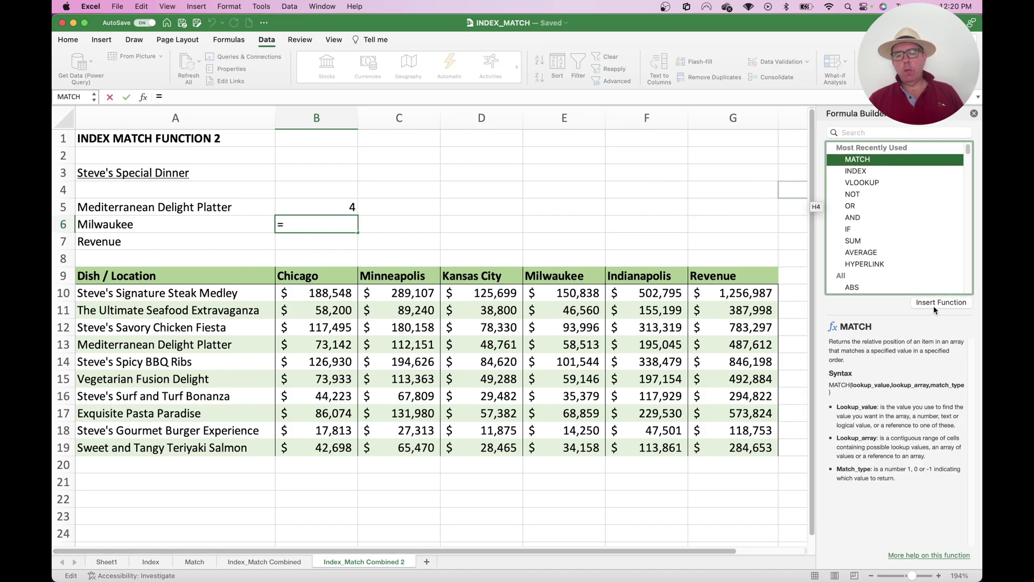
{"action": "left_click", "coordinate": [940, 302]}
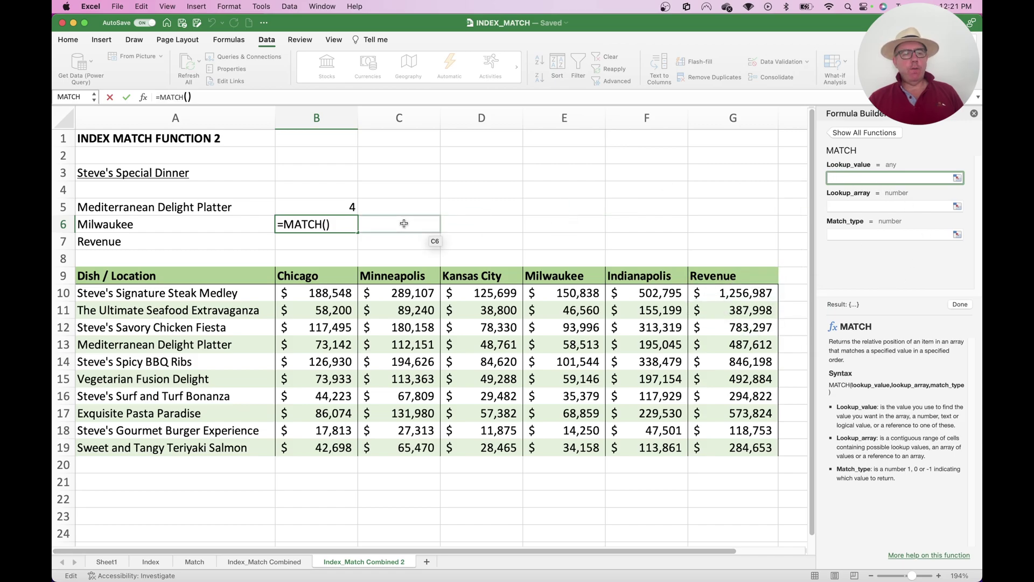
{"action": "left_click", "coordinate": [180, 221]}
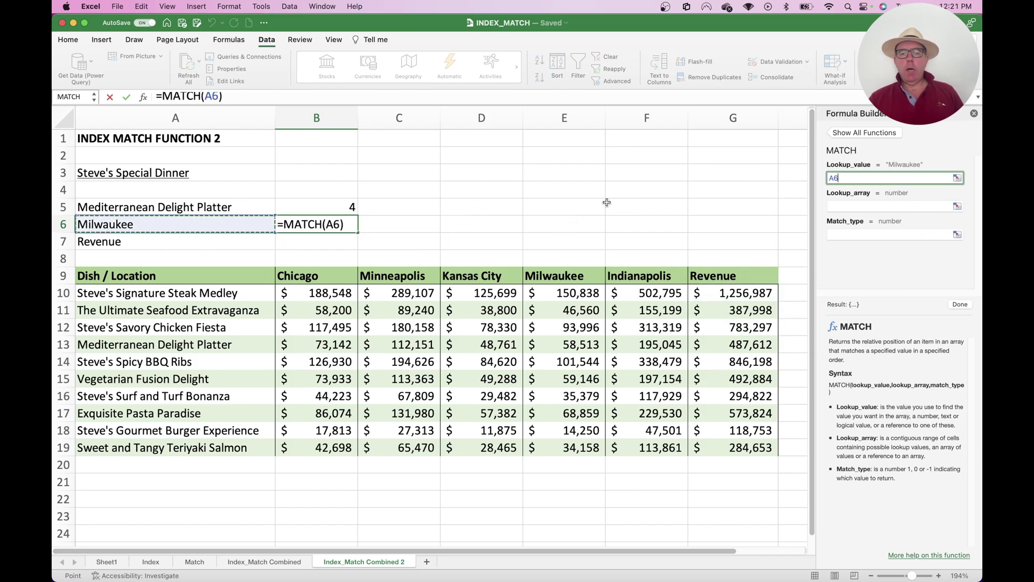
{"action": "left_click", "coordinate": [838, 205]}
{"action": "left_click_drag", "start_coordinate": [245, 281], "coordinate": [722, 279]}
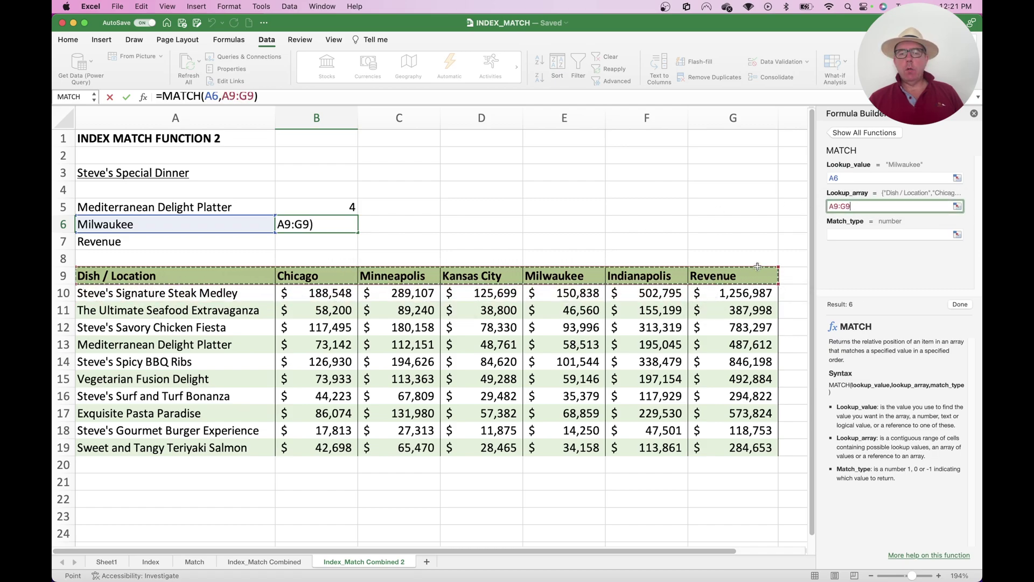
{"action": "left_click", "coordinate": [846, 233]}
{"action": "type", "text": "0"}
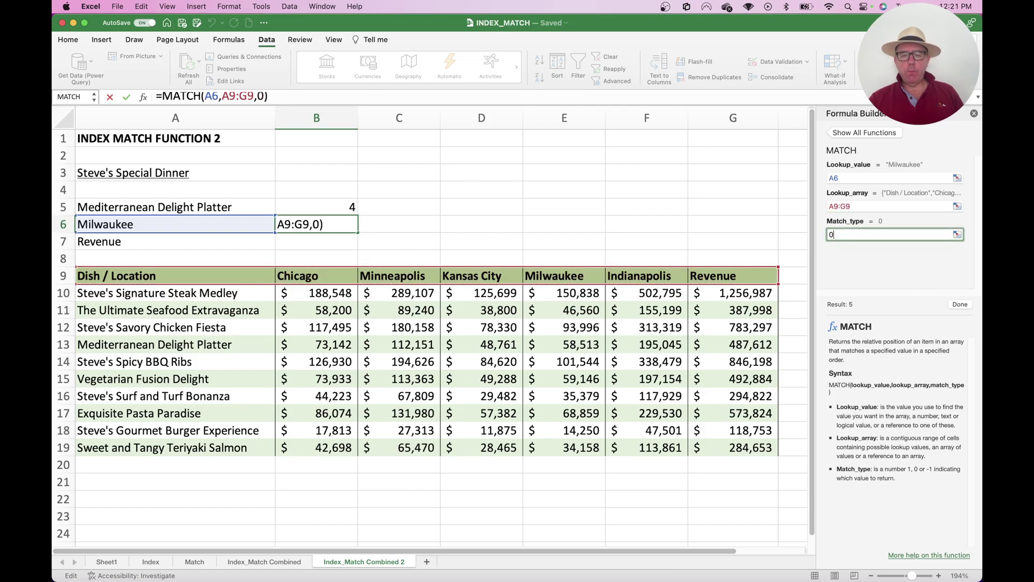
{"action": "left_click", "coordinate": [961, 305]}
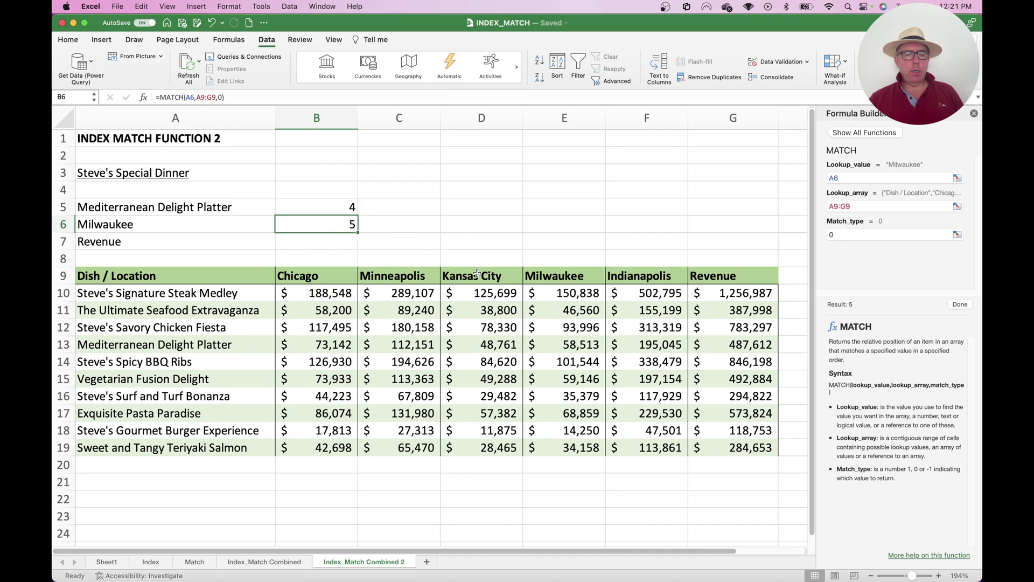
Count across the header row from A9 to Milwaukee to check its column position against B6.
{"action": "left_click", "coordinate": [254, 274]}
{"action": "key", "text": "Right"}
{"action": "key", "text": "Right"}
{"action": "key", "text": "Right"}
{"action": "key", "text": "Right"}
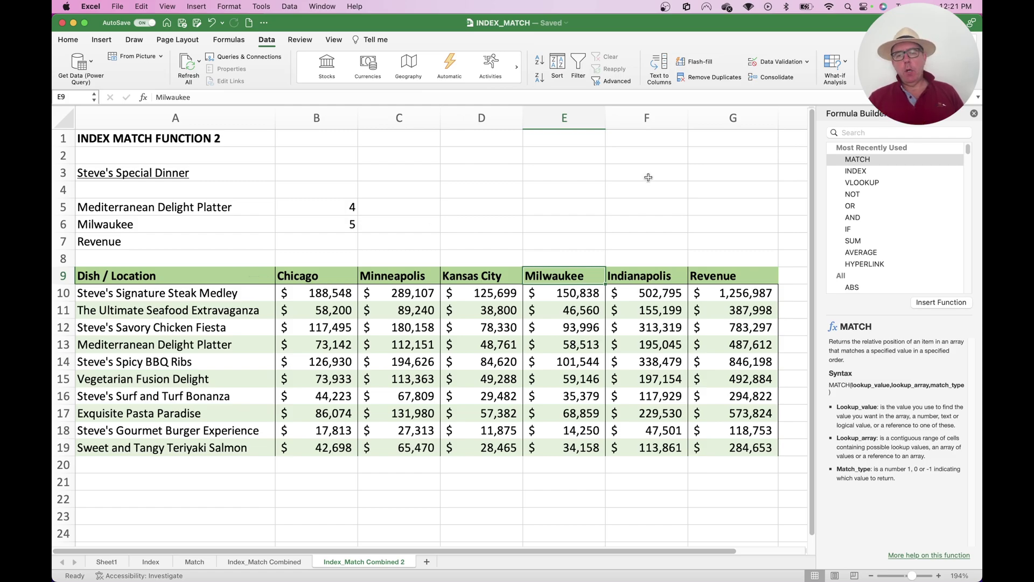
{"action": "left_click", "coordinate": [974, 113]}
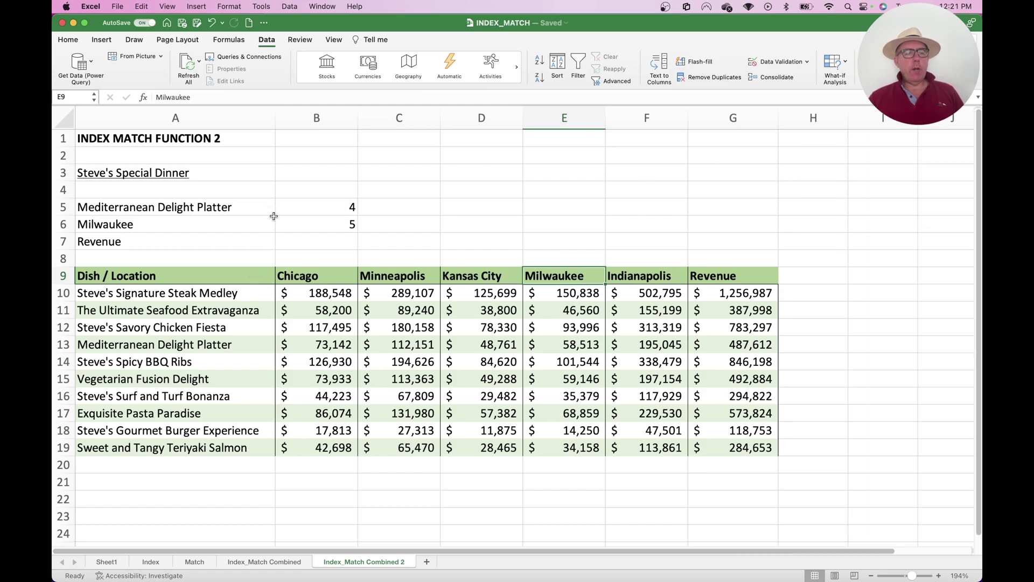
Build an INDEX formula in B7 over A10:G19 with row number B5 and column number B6, and check it against the table.
{"action": "left_click", "coordinate": [303, 241]}
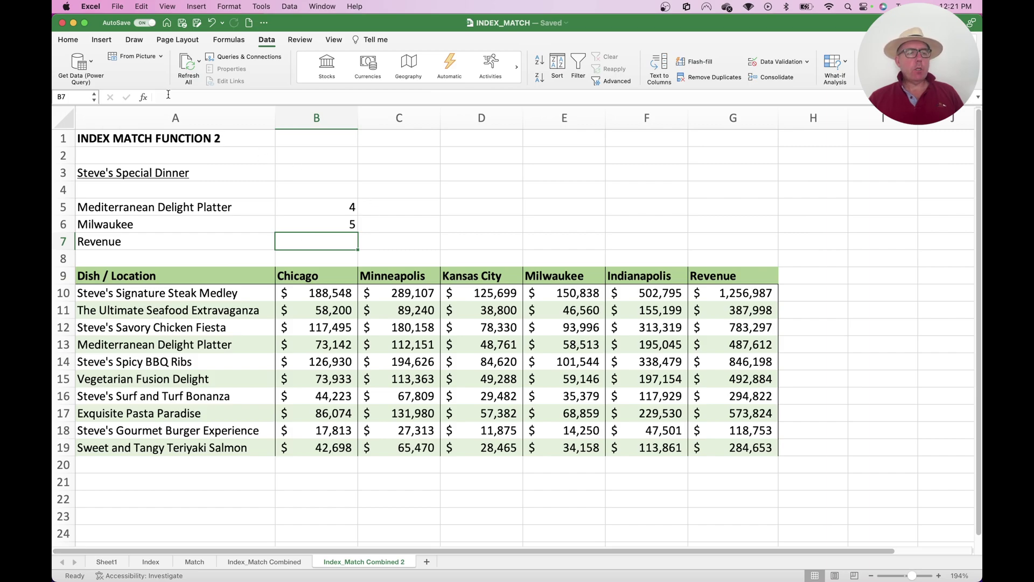
{"action": "left_click", "coordinate": [144, 97]}
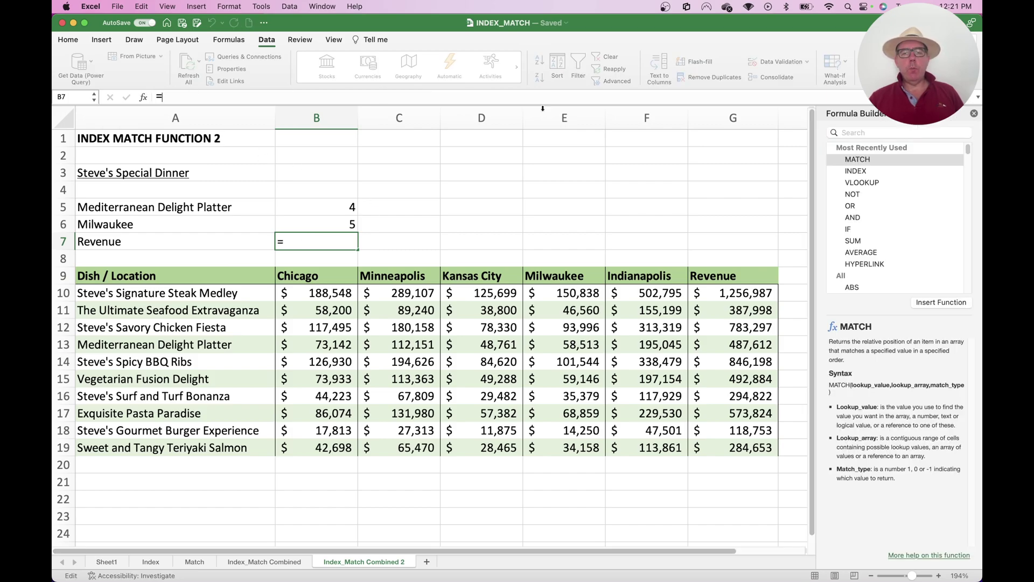
{"action": "left_click", "coordinate": [856, 171]}
{"action": "left_click", "coordinate": [936, 303]}
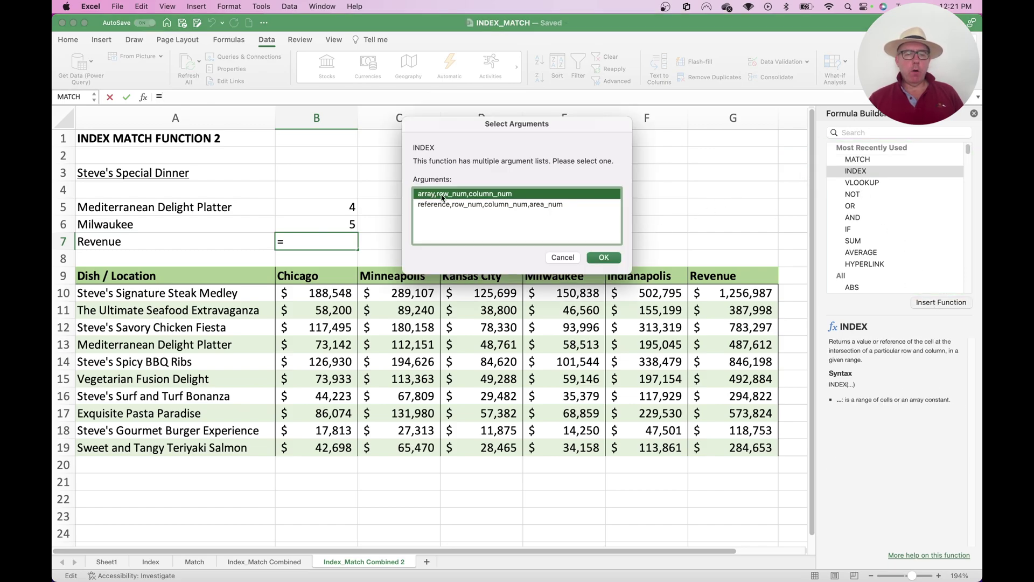
{"action": "left_click", "coordinate": [600, 257]}
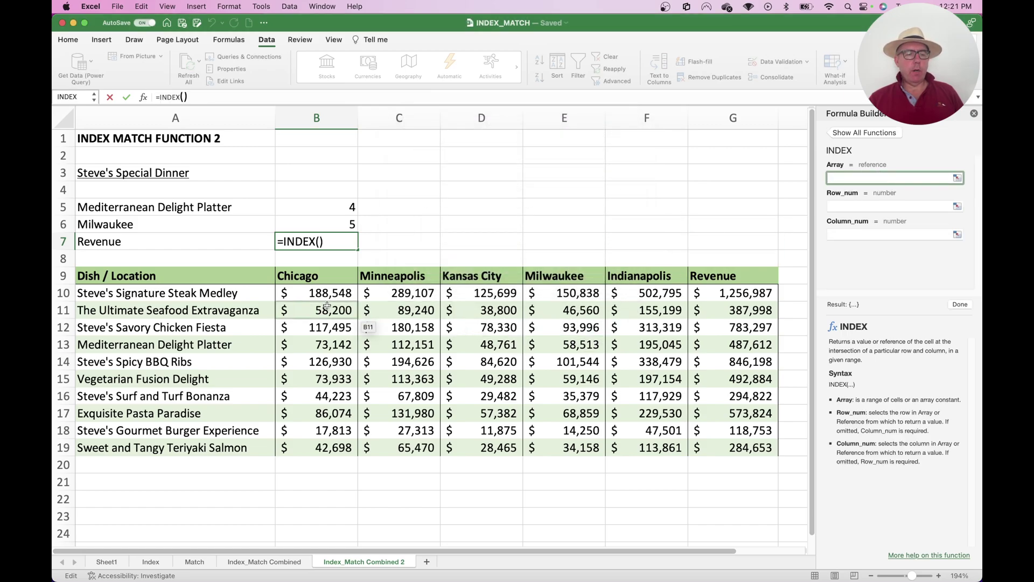
{"action": "left_click_drag", "start_coordinate": [198, 291], "coordinate": [690, 445]}
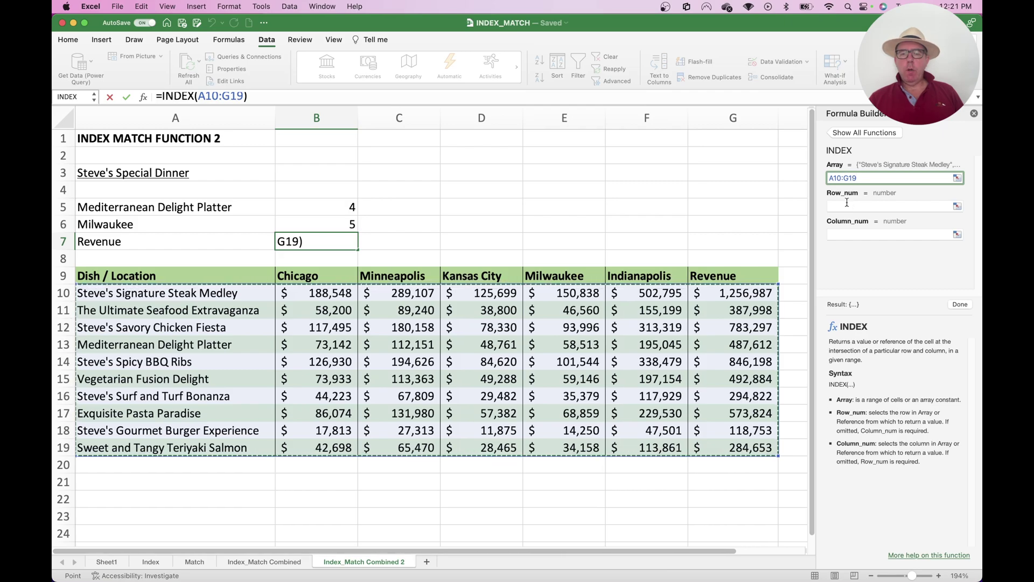
{"action": "left_click", "coordinate": [846, 204]}
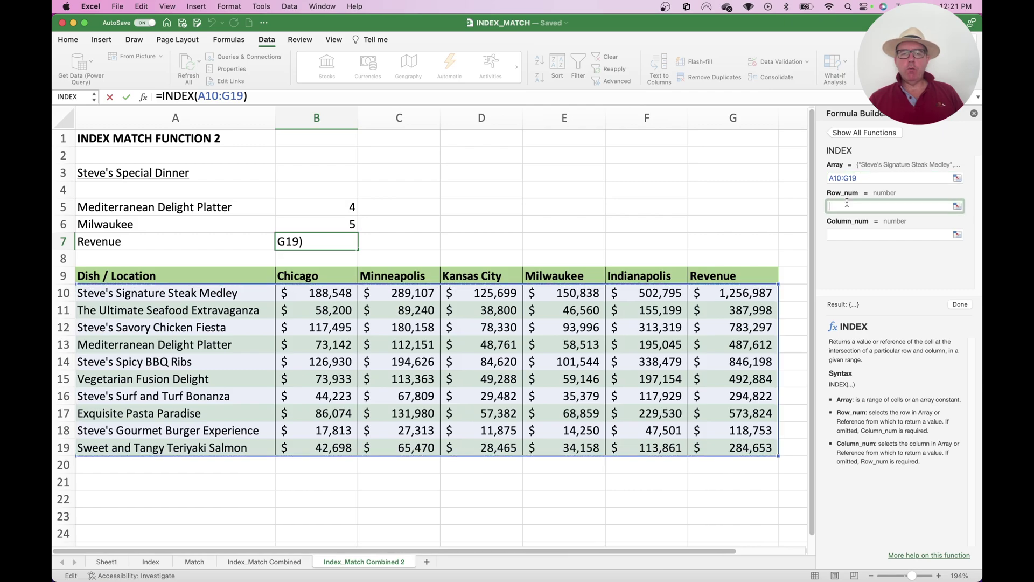
{"action": "left_click", "coordinate": [322, 209]}
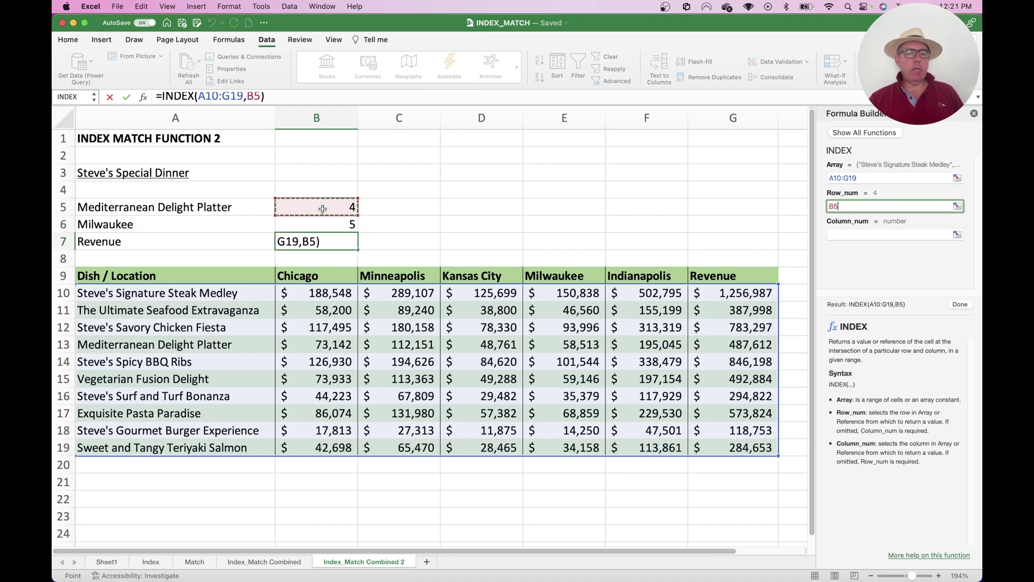
{"action": "left_click", "coordinate": [855, 234]}
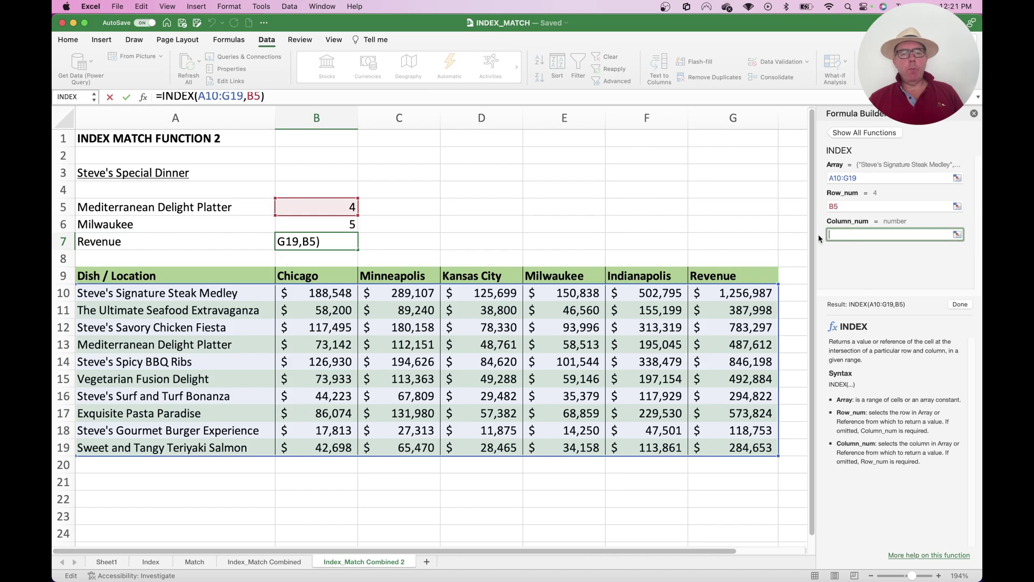
{"action": "left_click", "coordinate": [315, 225]}
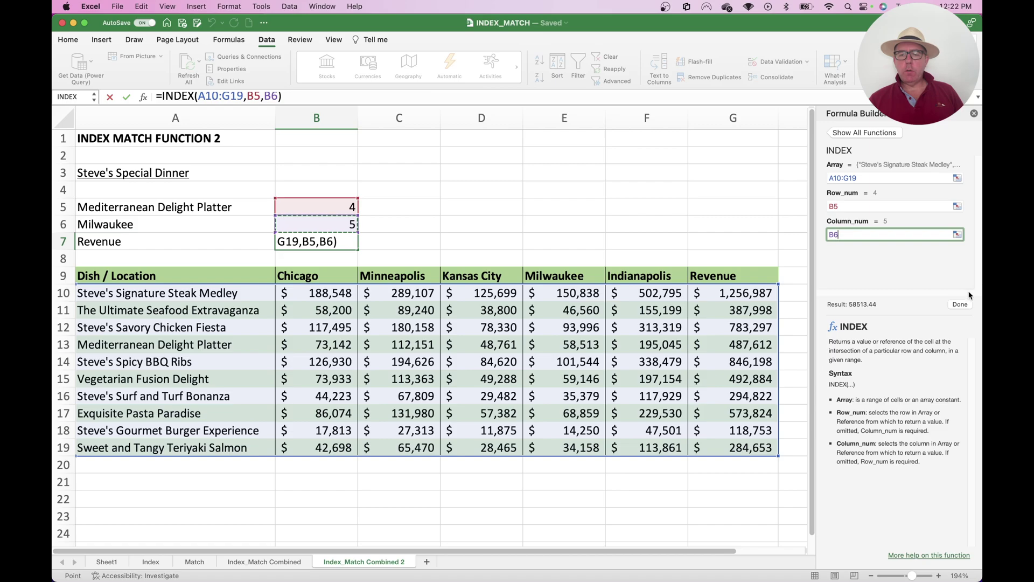
{"action": "left_click", "coordinate": [960, 305]}
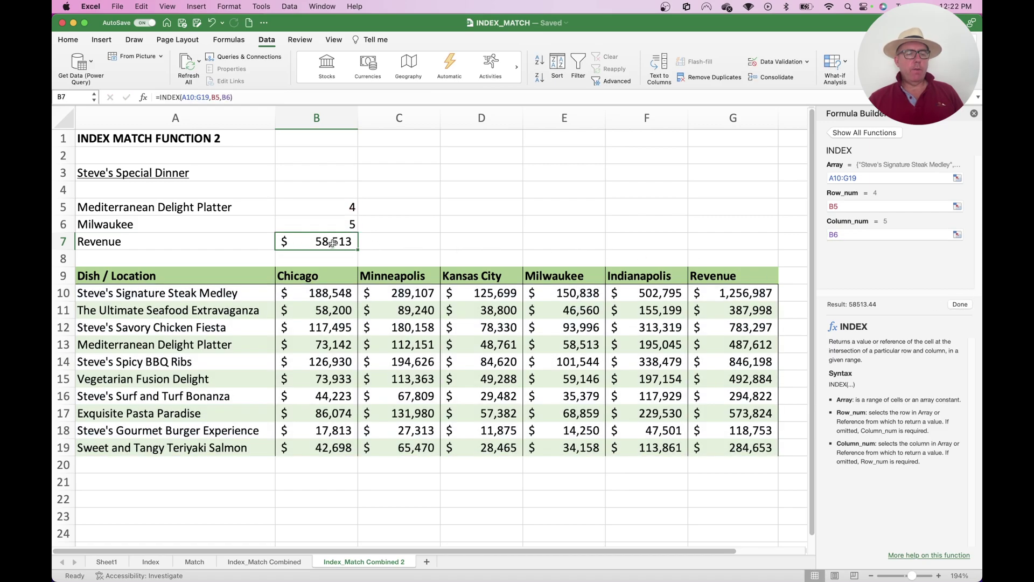
{"action": "left_click", "coordinate": [569, 346]}
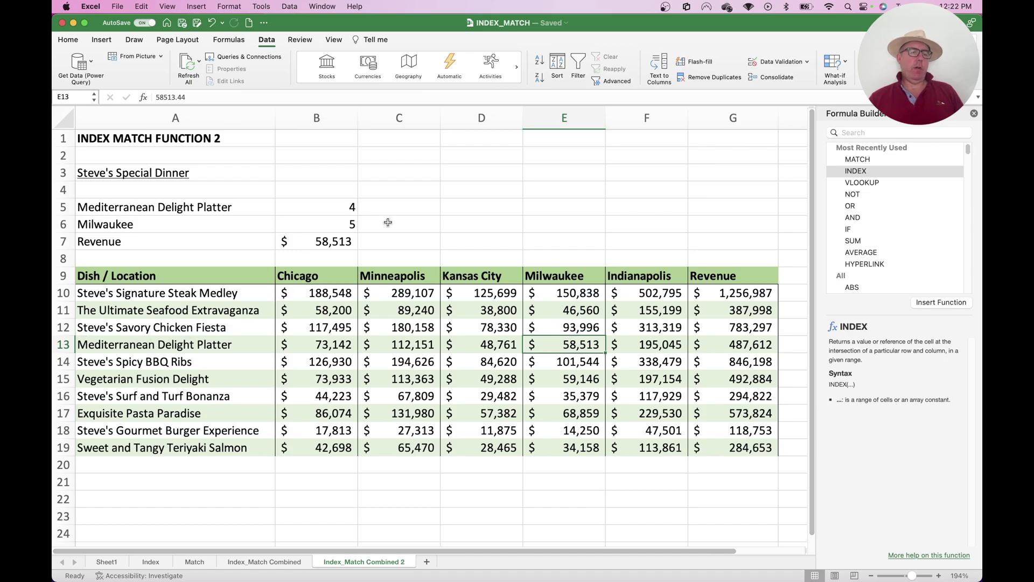
Add a list data validation to the dish cell A5 with source =$A$10:$A$19 and check its drop-down choices.
{"action": "left_click_drag", "start_coordinate": [177, 206], "coordinate": [181, 223]}
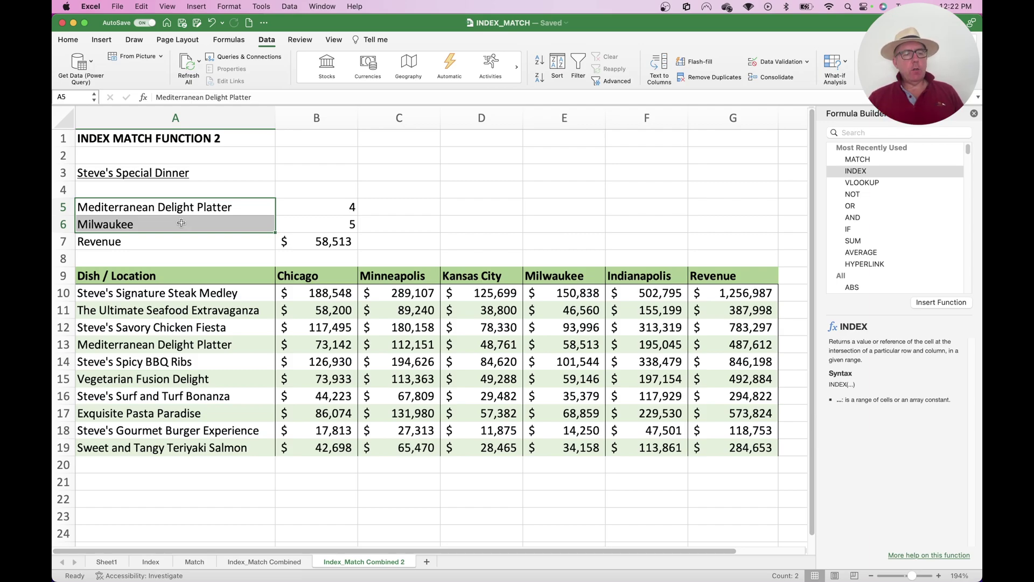
{"action": "left_click", "coordinate": [216, 209]}
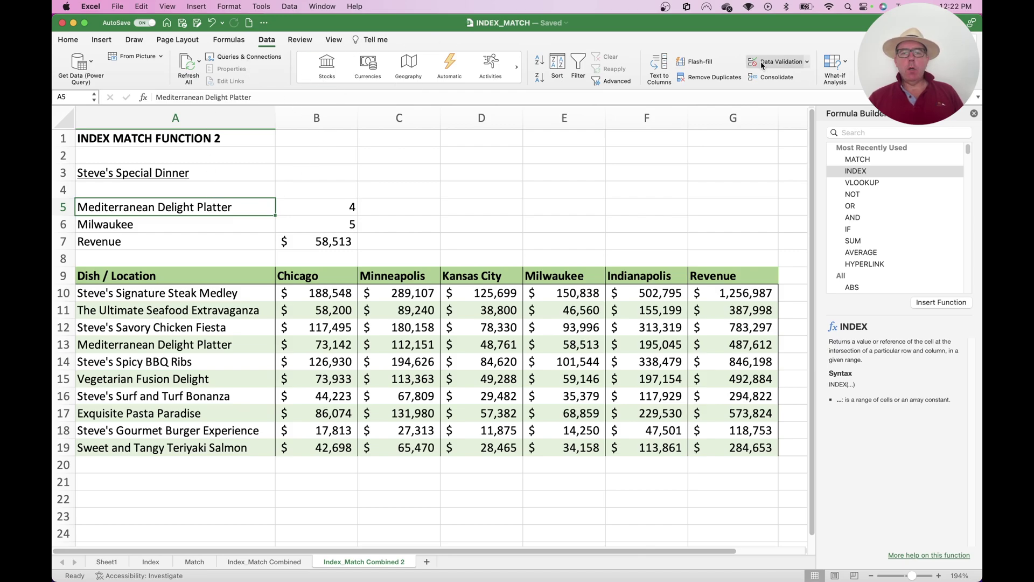
{"action": "left_click", "coordinate": [780, 62]}
{"action": "left_click", "coordinate": [481, 175]}
{"action": "left_click", "coordinate": [440, 213]}
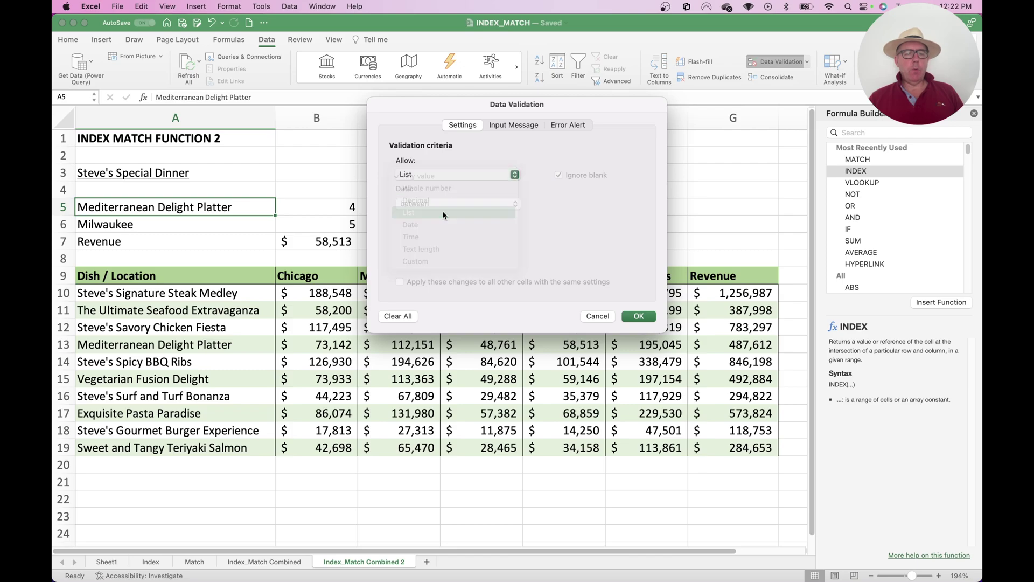
{"action": "left_click", "coordinate": [458, 234]}
{"action": "left_click_drag", "start_coordinate": [211, 295], "coordinate": [197, 447]}
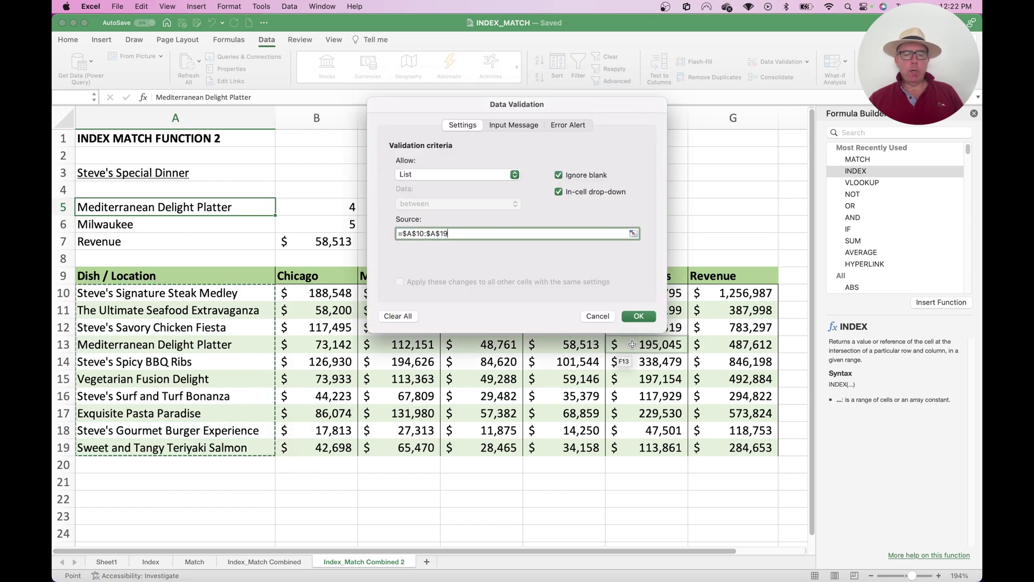
{"action": "left_click", "coordinate": [638, 316]}
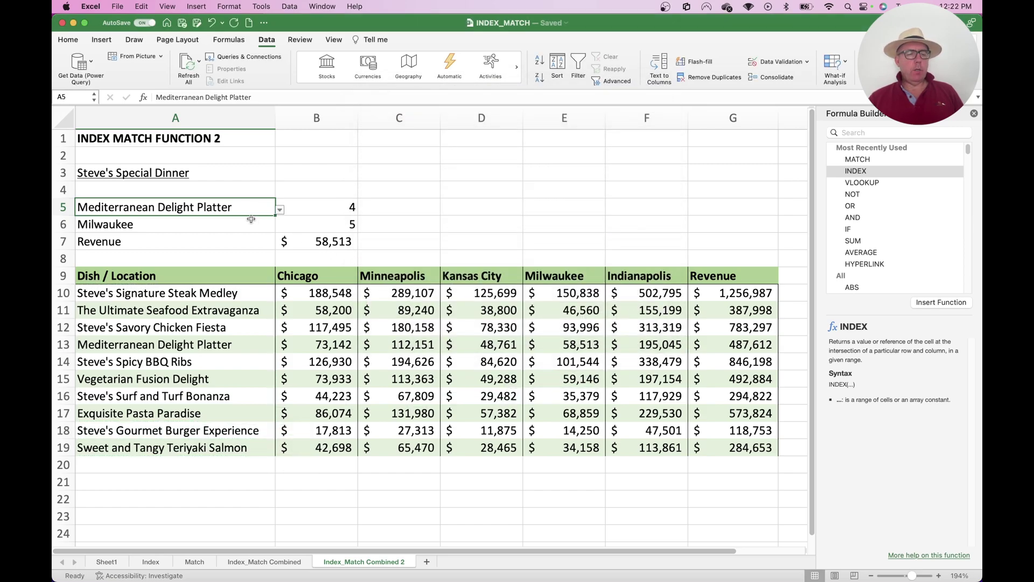
{"action": "left_click", "coordinate": [281, 211]}
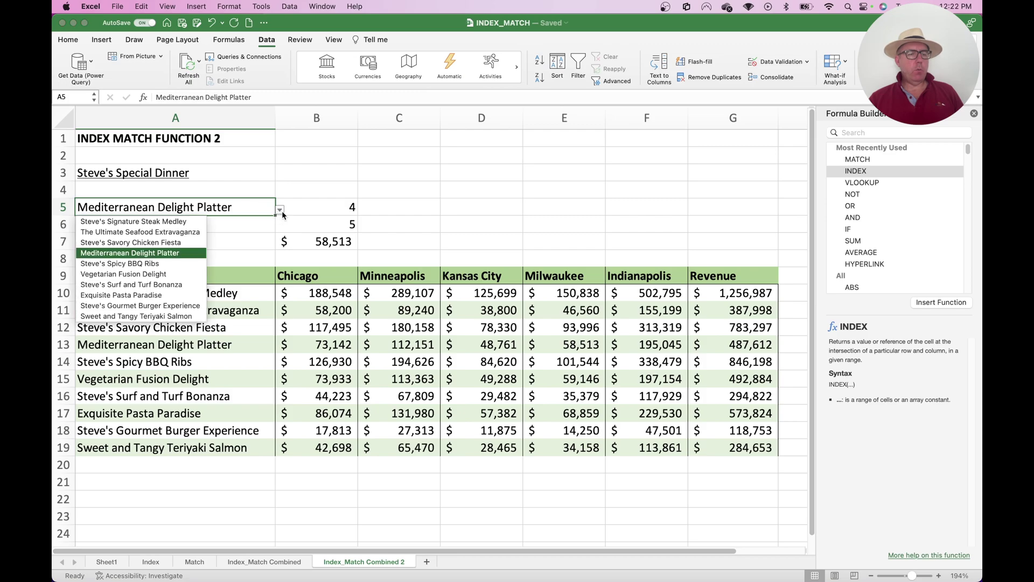
{"action": "left_click", "coordinate": [283, 211]}
Add a list data validation to the city cell A6 using the city headers =$B$9:$F$9 as source.
{"action": "left_click", "coordinate": [233, 221]}
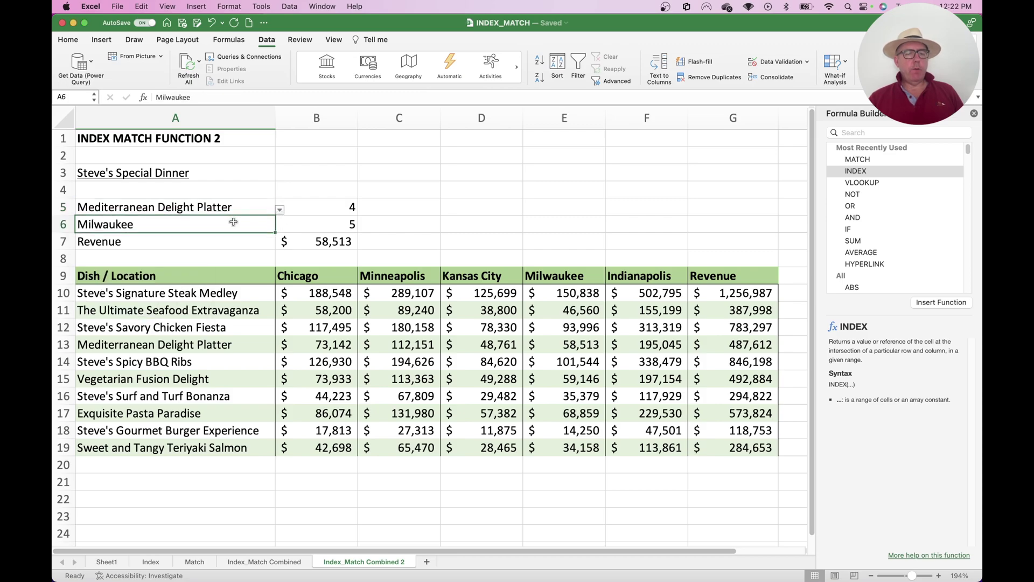
{"action": "left_click", "coordinate": [773, 64]}
{"action": "left_click", "coordinate": [494, 173]}
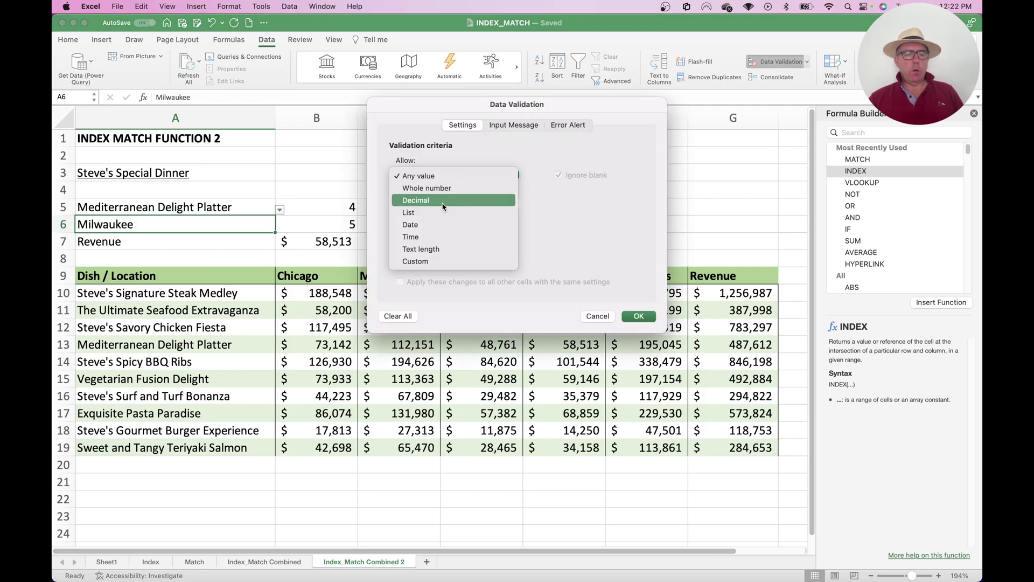
{"action": "left_click", "coordinate": [439, 209]}
{"action": "left_click", "coordinate": [453, 234]}
{"action": "left_click_drag", "start_coordinate": [546, 106], "coordinate": [512, 333]}
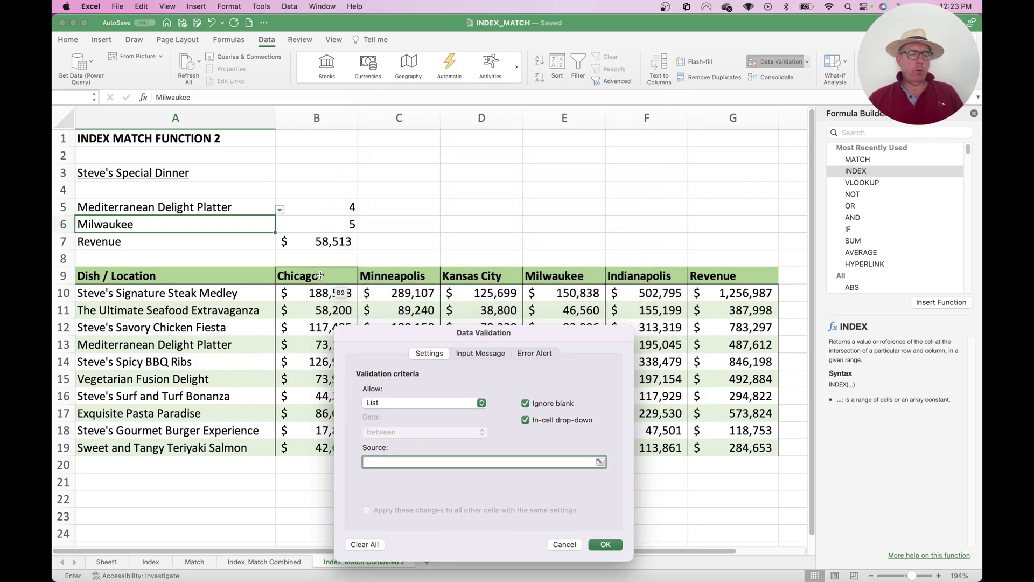
{"action": "left_click_drag", "start_coordinate": [320, 276], "coordinate": [624, 278]}
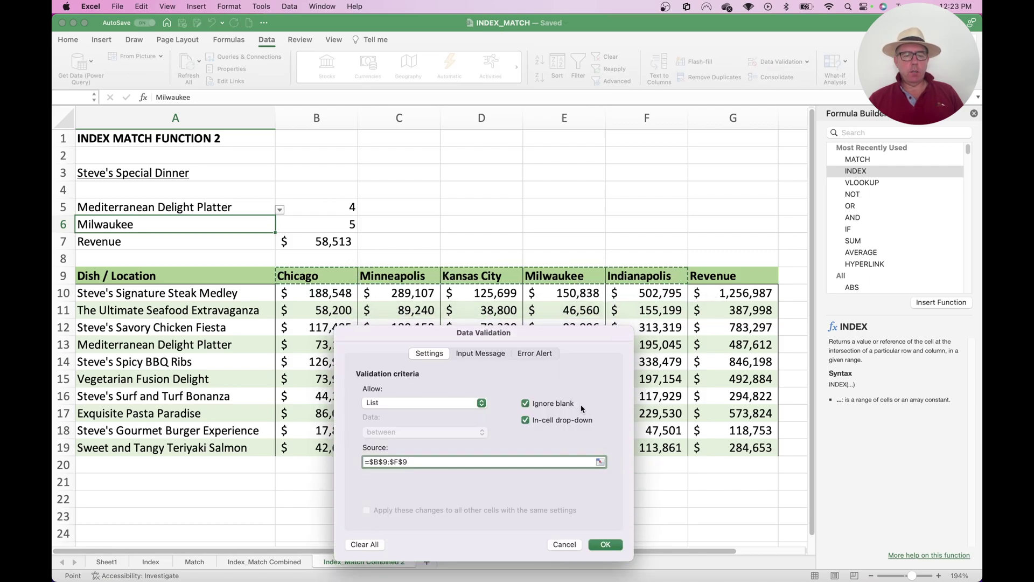
{"action": "left_click", "coordinate": [609, 545]}
{"action": "left_click", "coordinate": [418, 201]}
Choose Steve's Surf and Turf Bonanza from the A5 drop-down list and check B7 against the dish's Milwaukee figure.
{"action": "left_click", "coordinate": [222, 208]}
{"action": "left_click", "coordinate": [280, 209]}
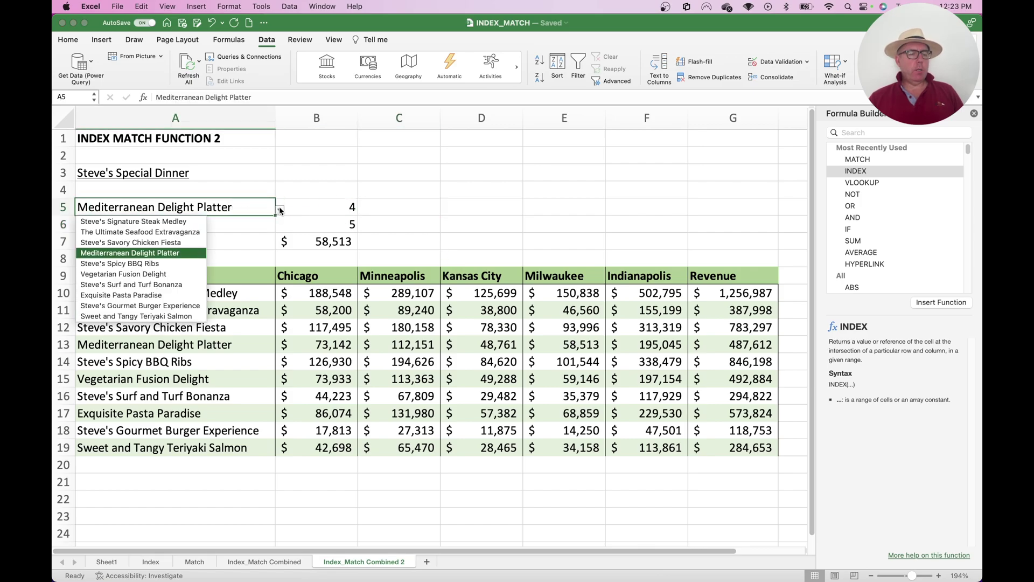
{"action": "left_click", "coordinate": [165, 287]}
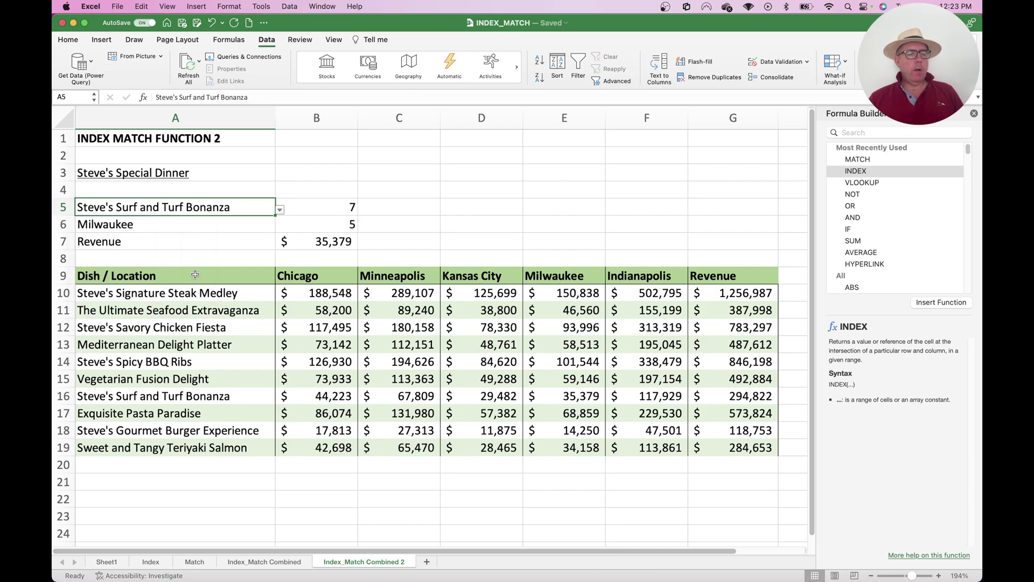
{"action": "left_click", "coordinate": [173, 398]}
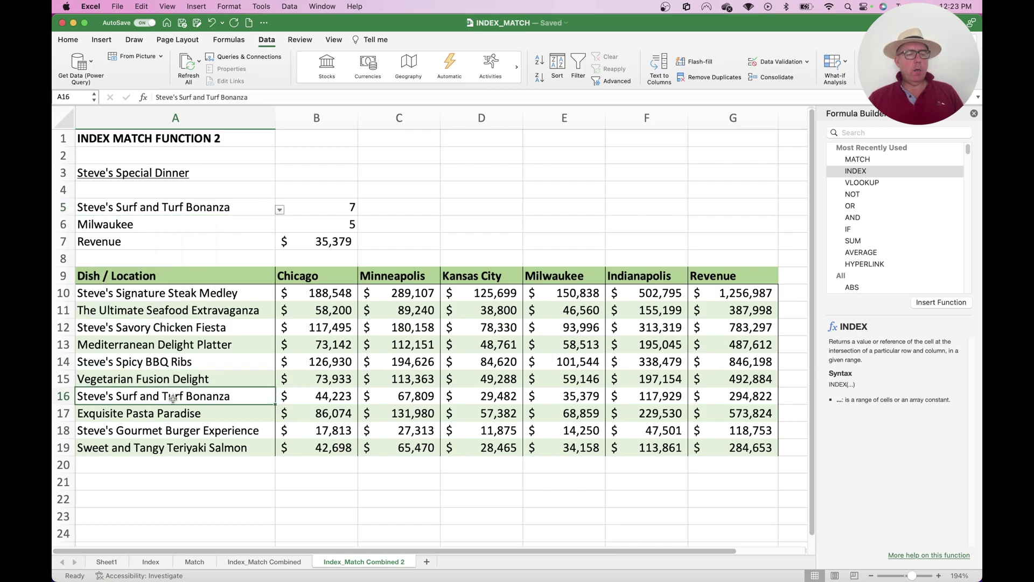
{"action": "left_click", "coordinate": [553, 395]}
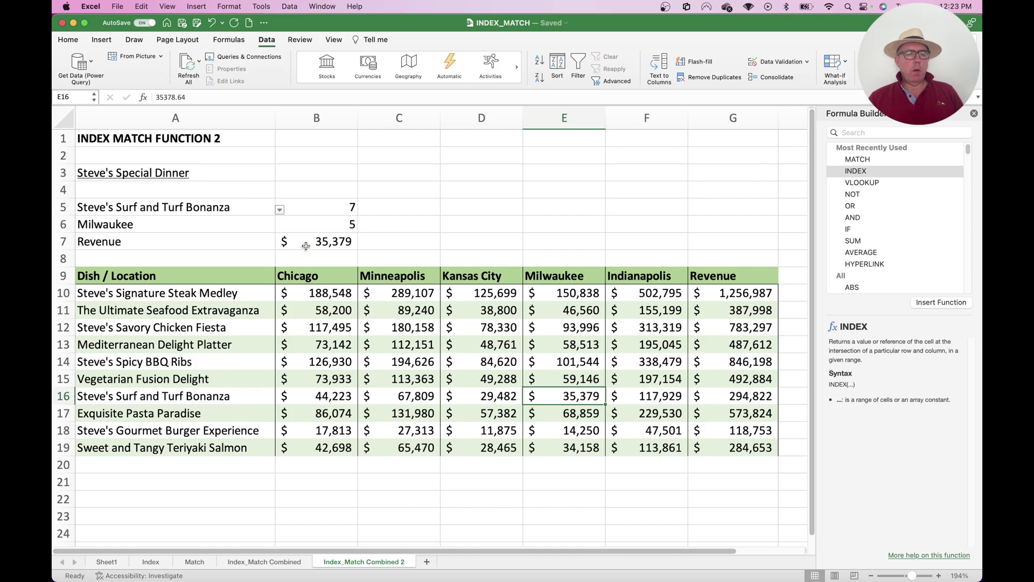
Choose Chicago from the A6 drop-down list, checking B7 against the table, and close the Formula Builder.
{"action": "left_click", "coordinate": [197, 225]}
{"action": "left_click", "coordinate": [279, 226]}
{"action": "left_click", "coordinate": [93, 239]}
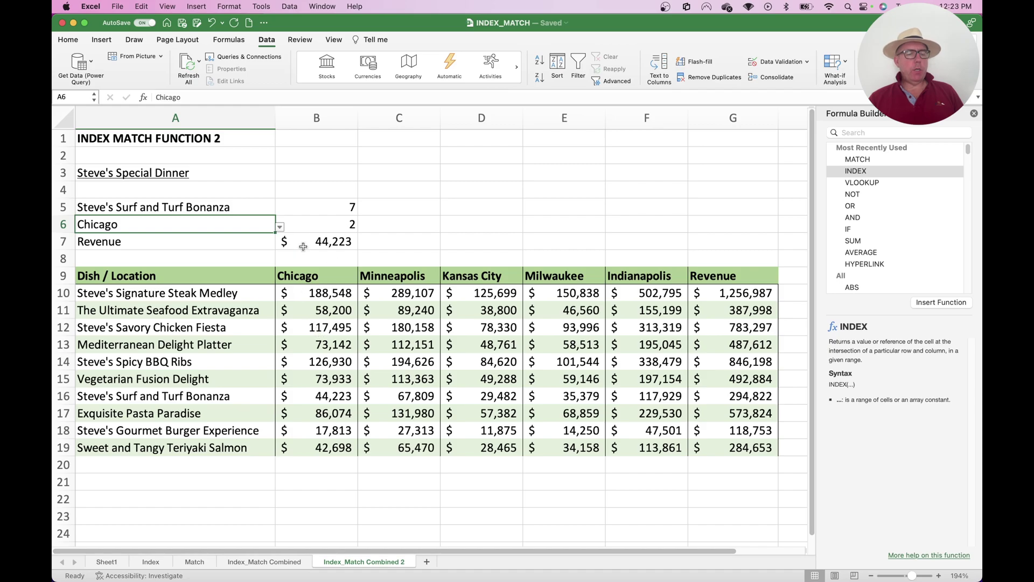
{"action": "left_click", "coordinate": [329, 392]}
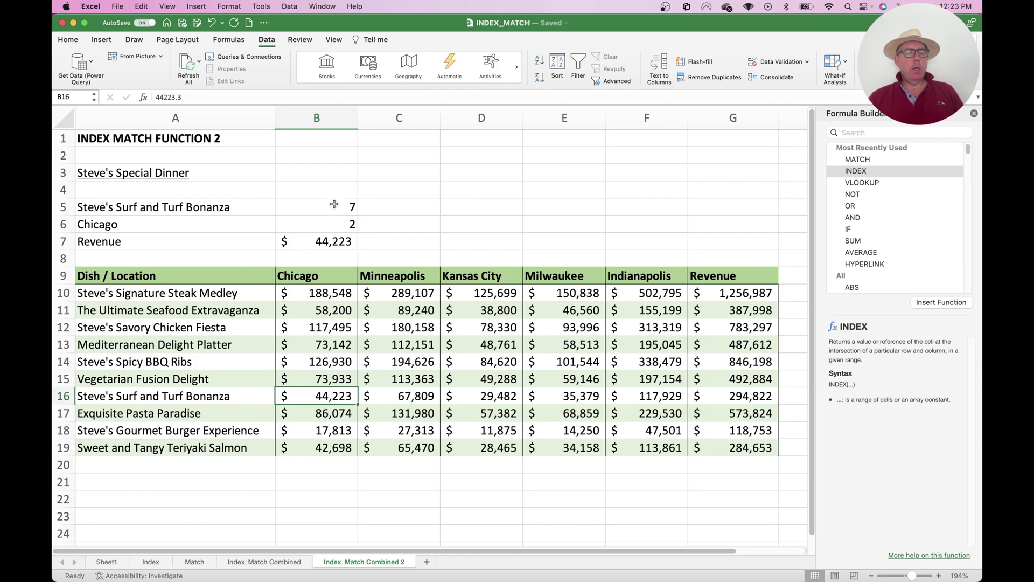
{"action": "left_click", "coordinate": [974, 115]}
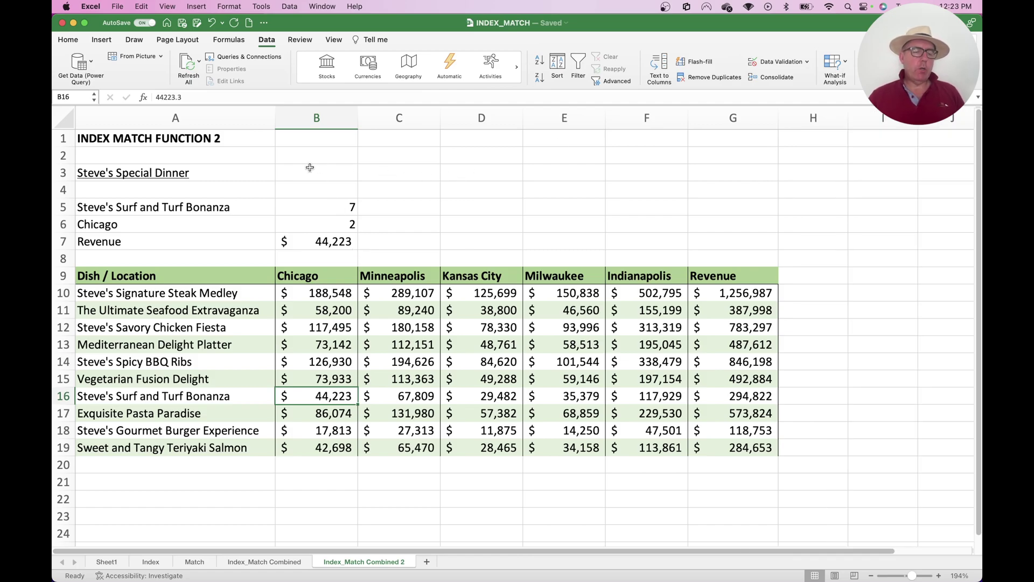